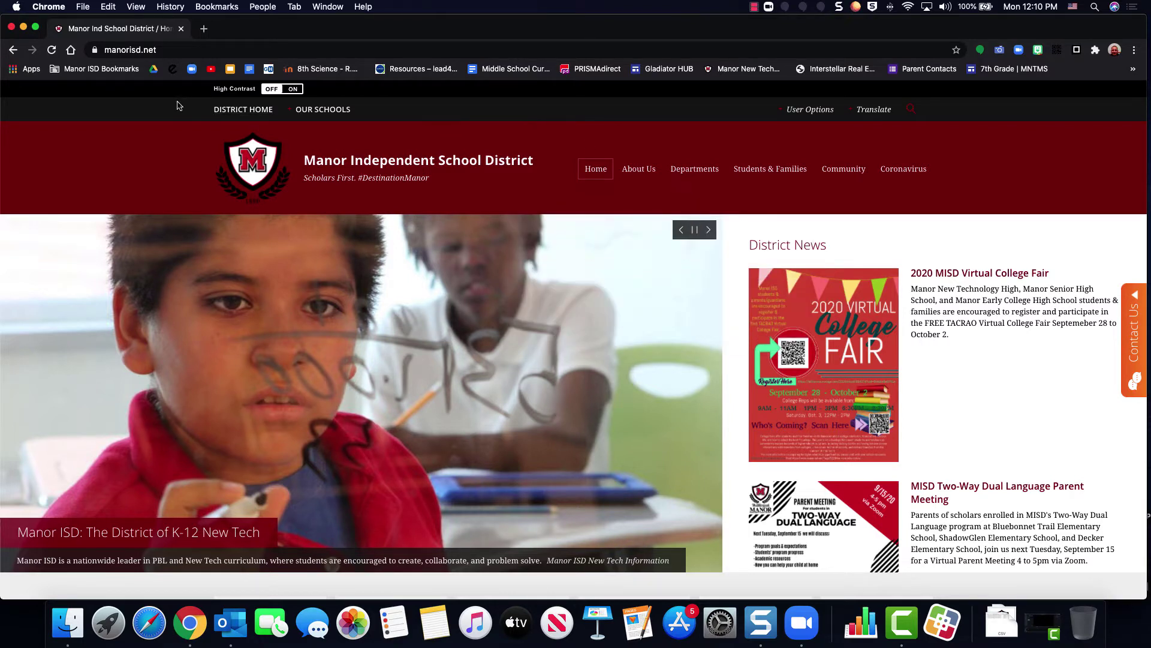
Step: Sign in to Eduphoria from the Manor ISD bookmarks with the saved credentials and open the Aware application
{"action": "left_click", "coordinate": [92, 74]}
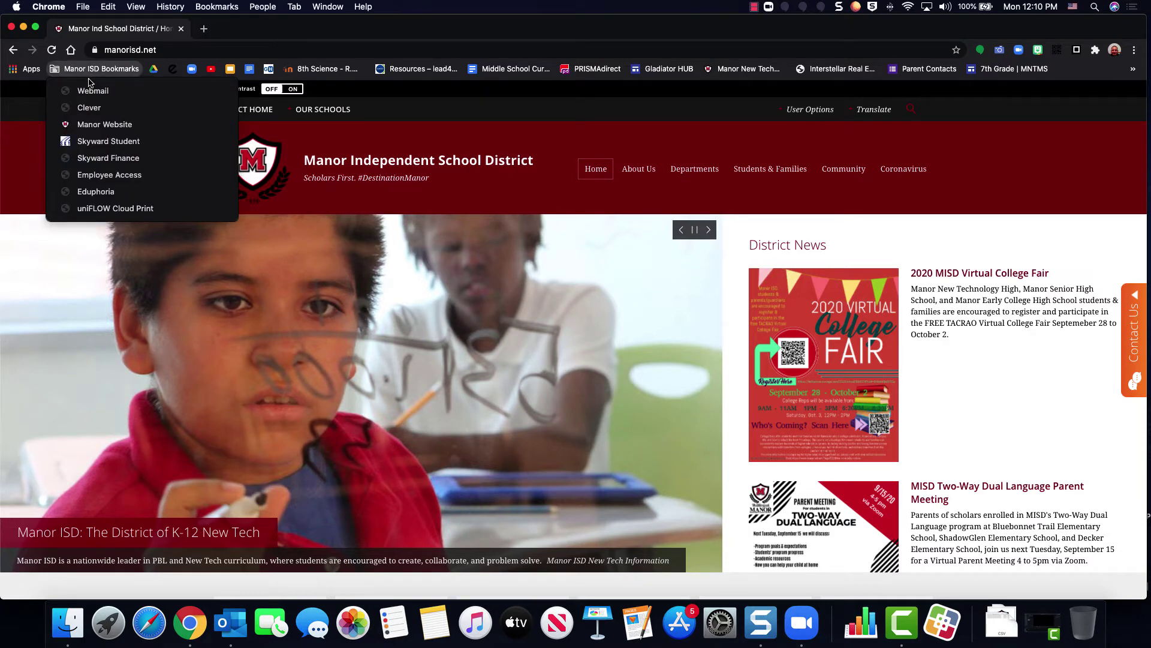
{"action": "left_click", "coordinate": [110, 193]}
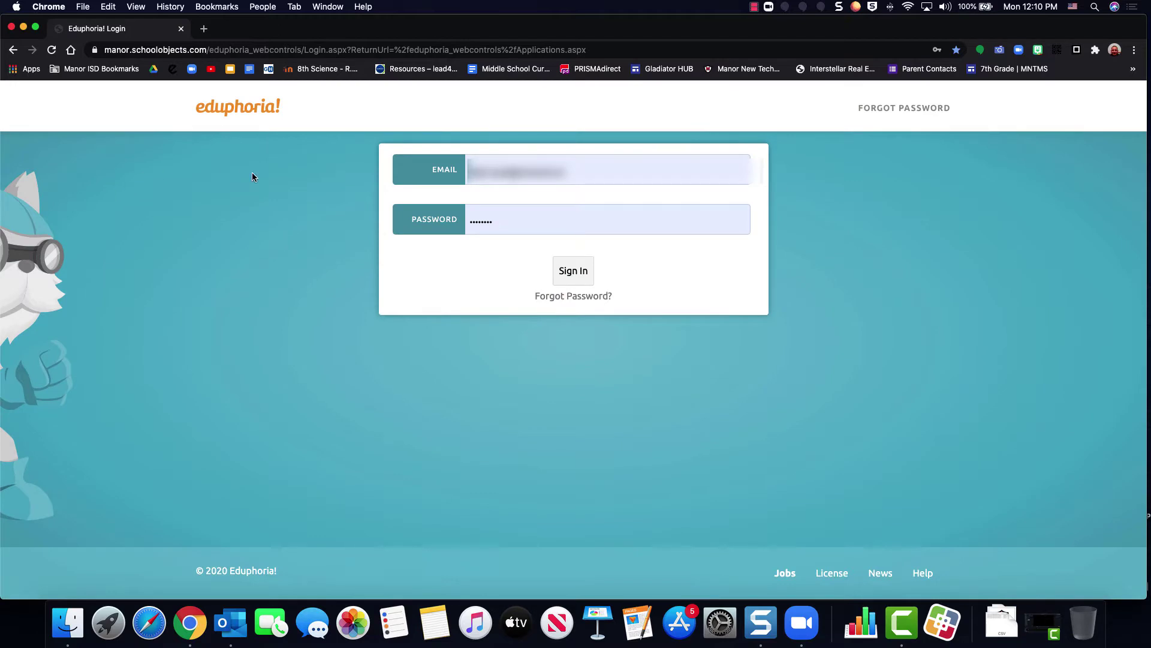
{"action": "left_click", "coordinate": [573, 270]}
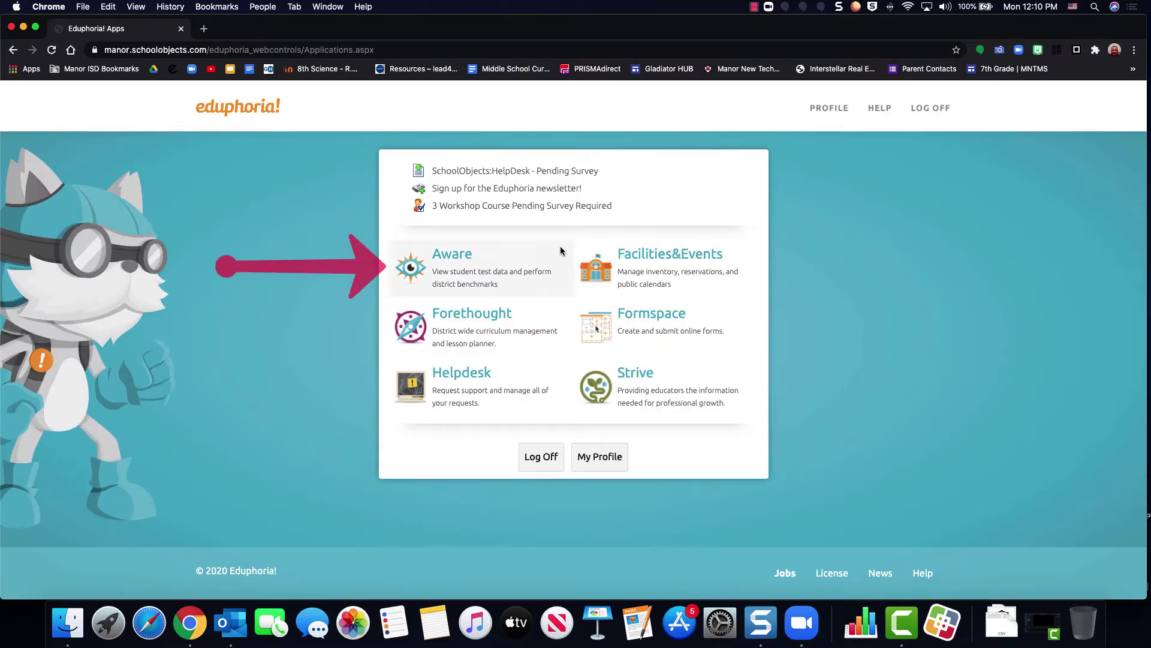
{"action": "left_click", "coordinate": [446, 270]}
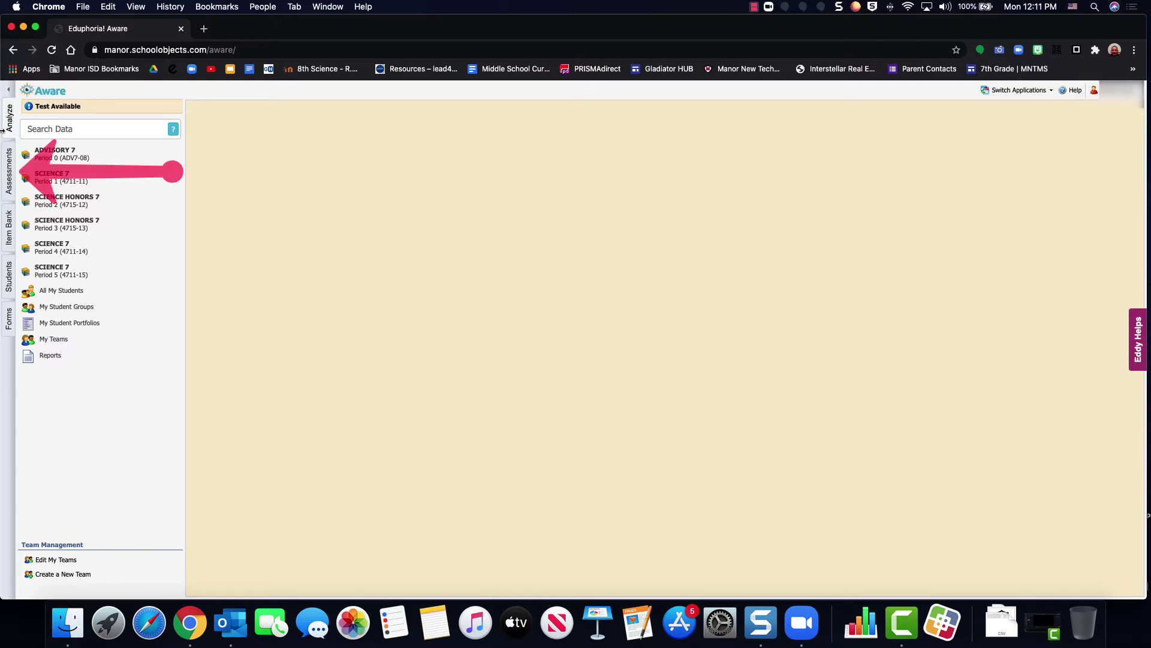
Step: Open the Romulus II test from the Romulus team's active seventh-grade science practice tests and view its administration settings
{"action": "left_click", "coordinate": [11, 169]}
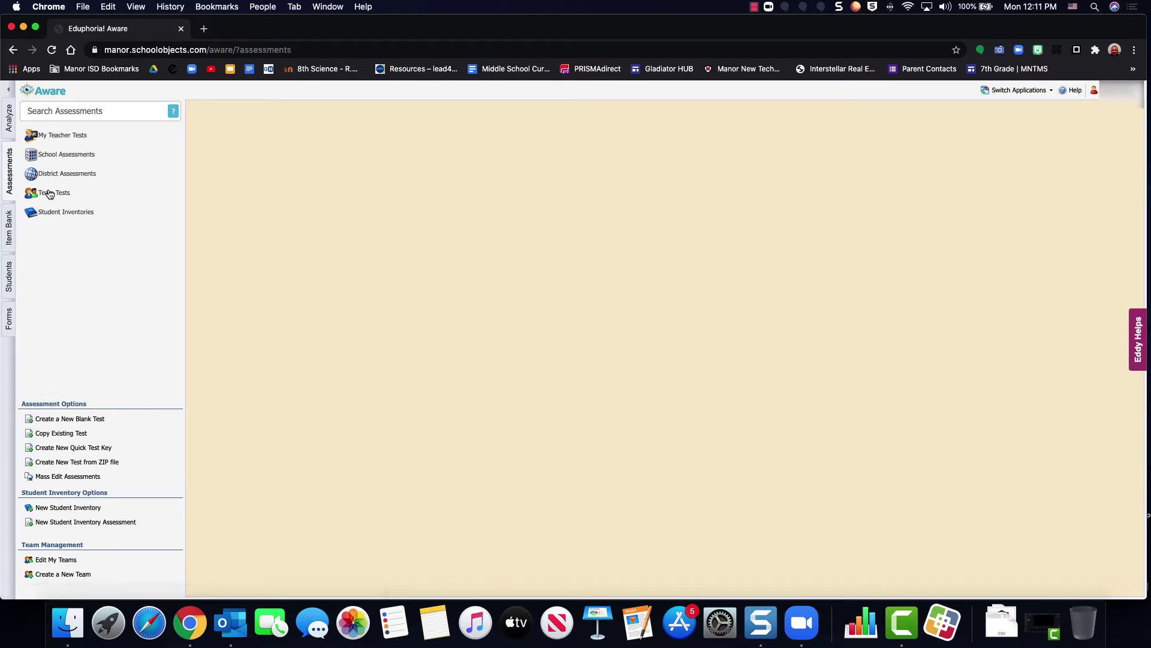
{"action": "left_click", "coordinate": [46, 195]}
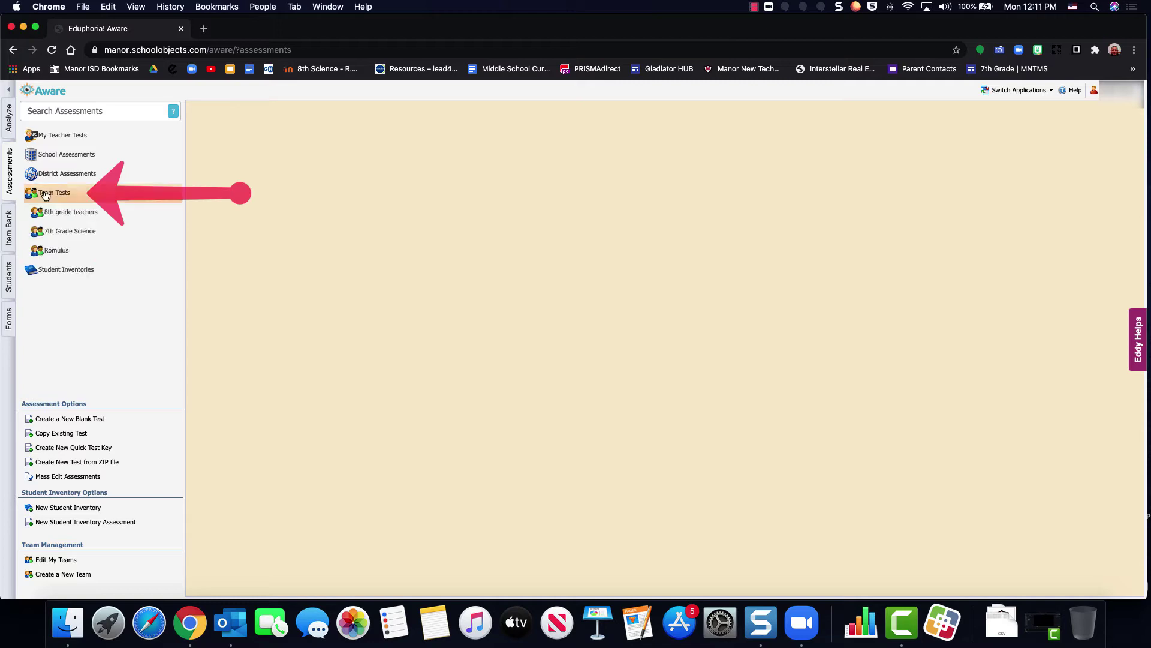
{"action": "left_click", "coordinate": [50, 255]}
{"action": "left_click", "coordinate": [55, 268]}
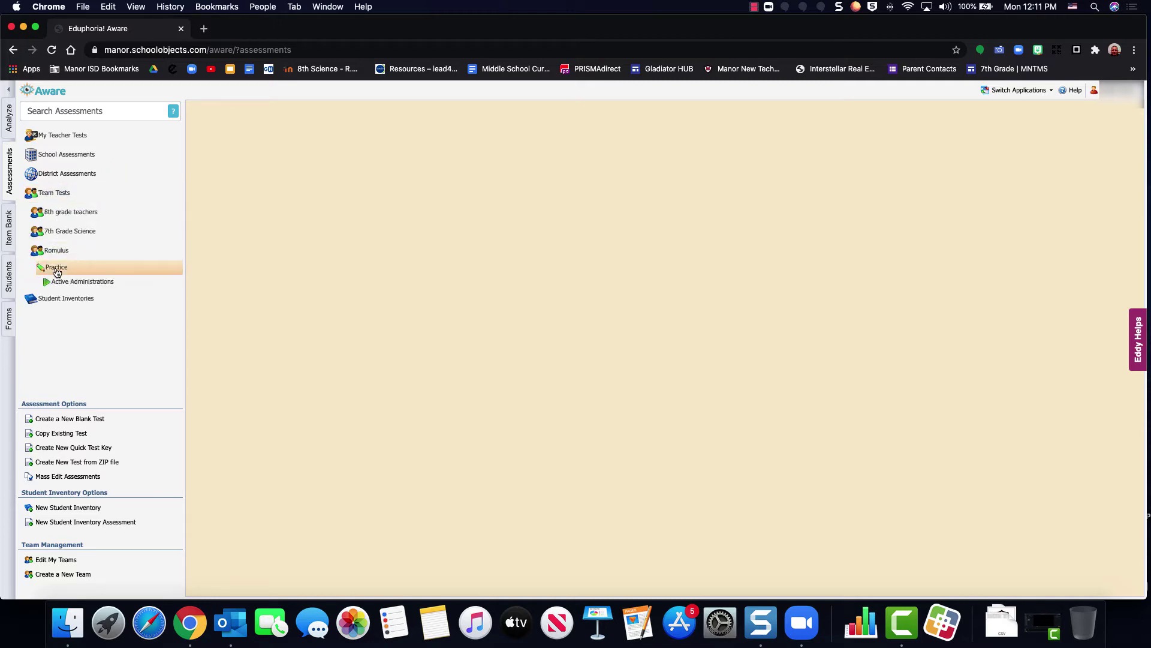
{"action": "left_click", "coordinate": [63, 284]}
{"action": "left_click", "coordinate": [64, 297]}
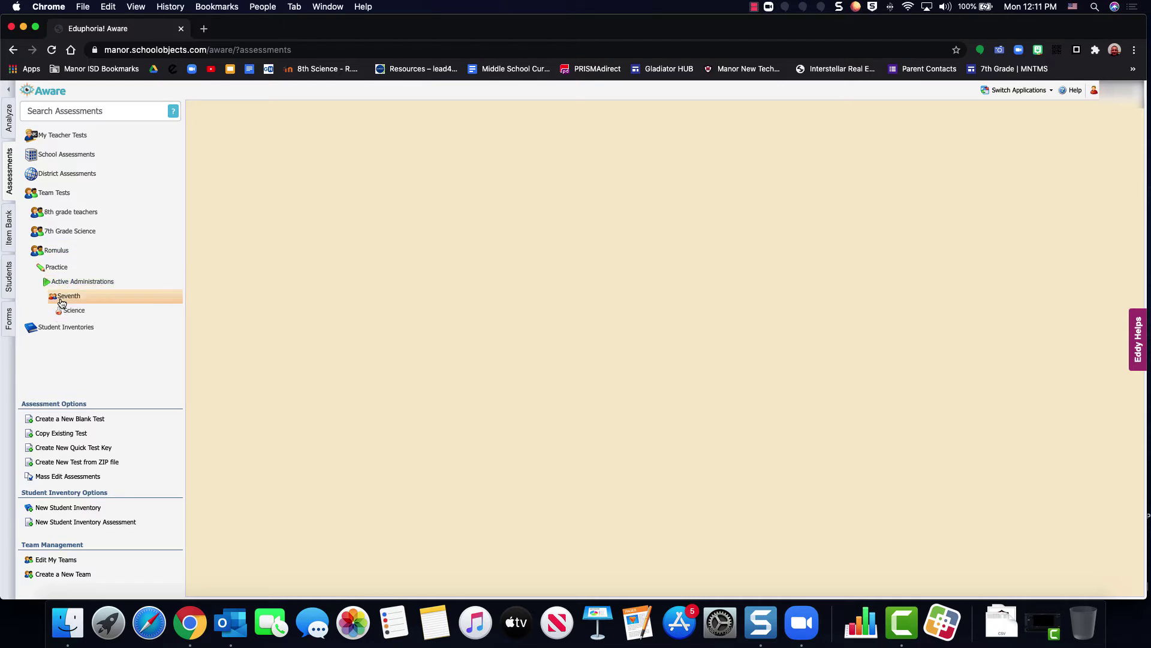
{"action": "left_click", "coordinate": [70, 311]}
{"action": "left_click", "coordinate": [72, 324]}
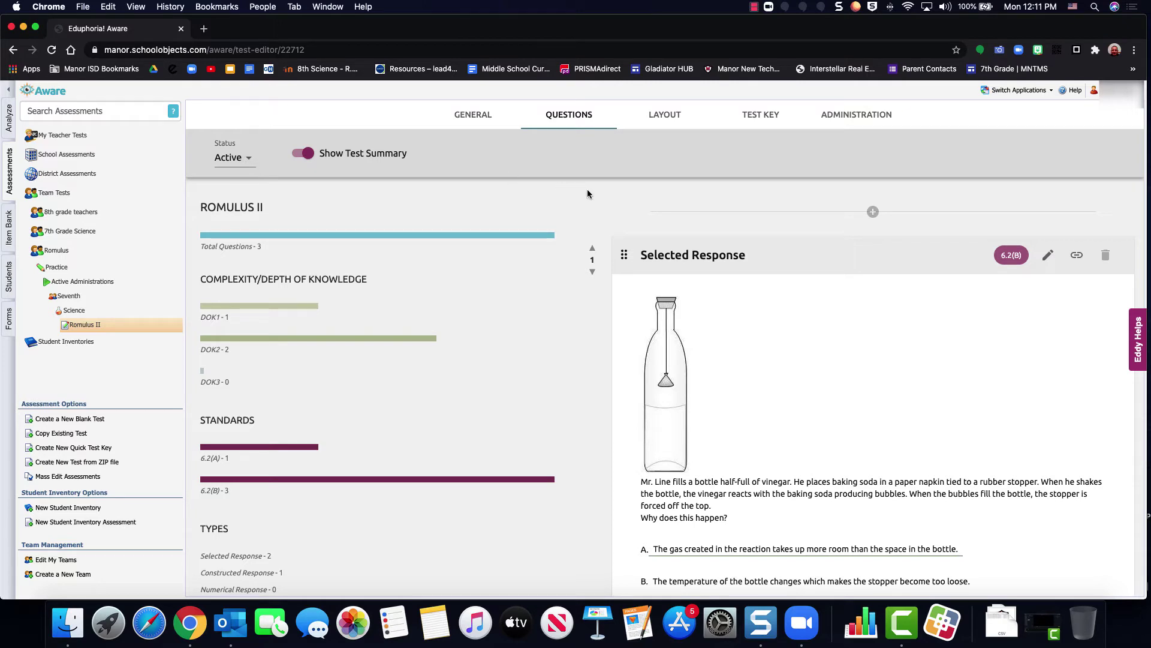
{"action": "left_click", "coordinate": [862, 116]}
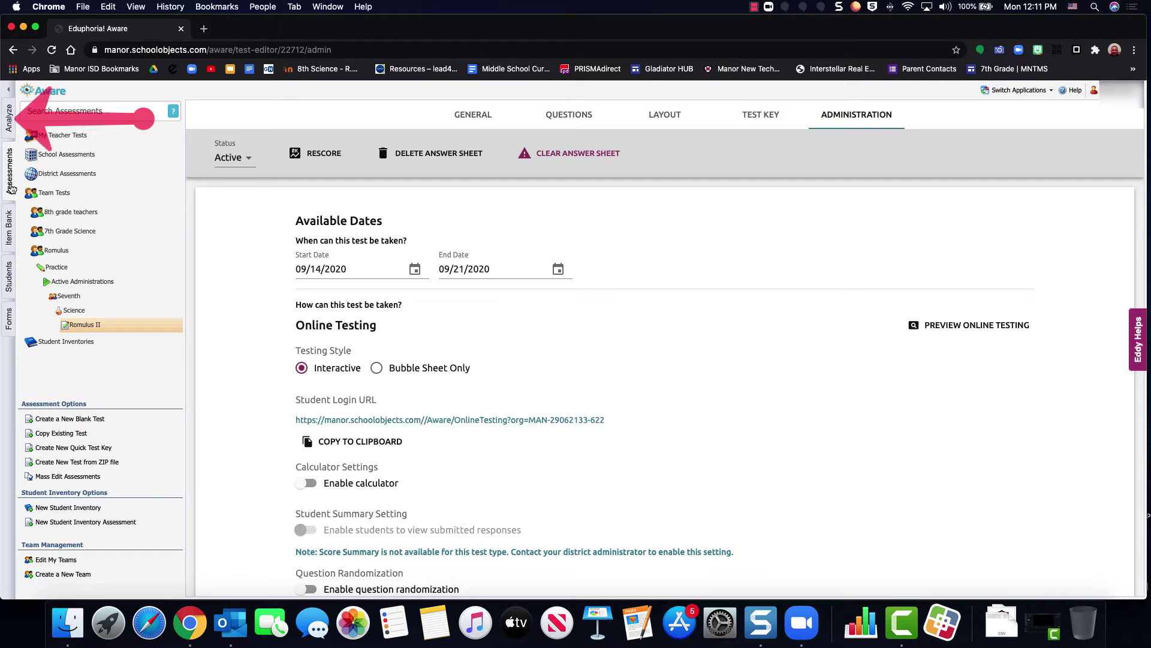
Step: Open the list of available tests for analysis and filter it to Team Tests
{"action": "left_click", "coordinate": [9, 124]}
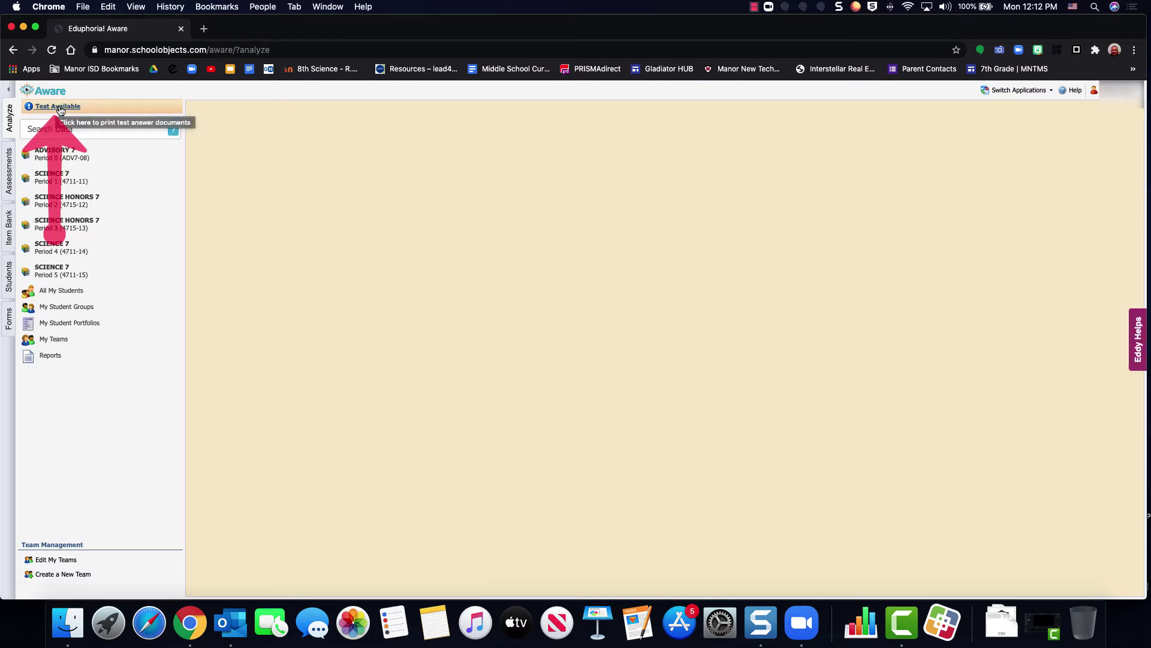
{"action": "left_click", "coordinate": [60, 108]}
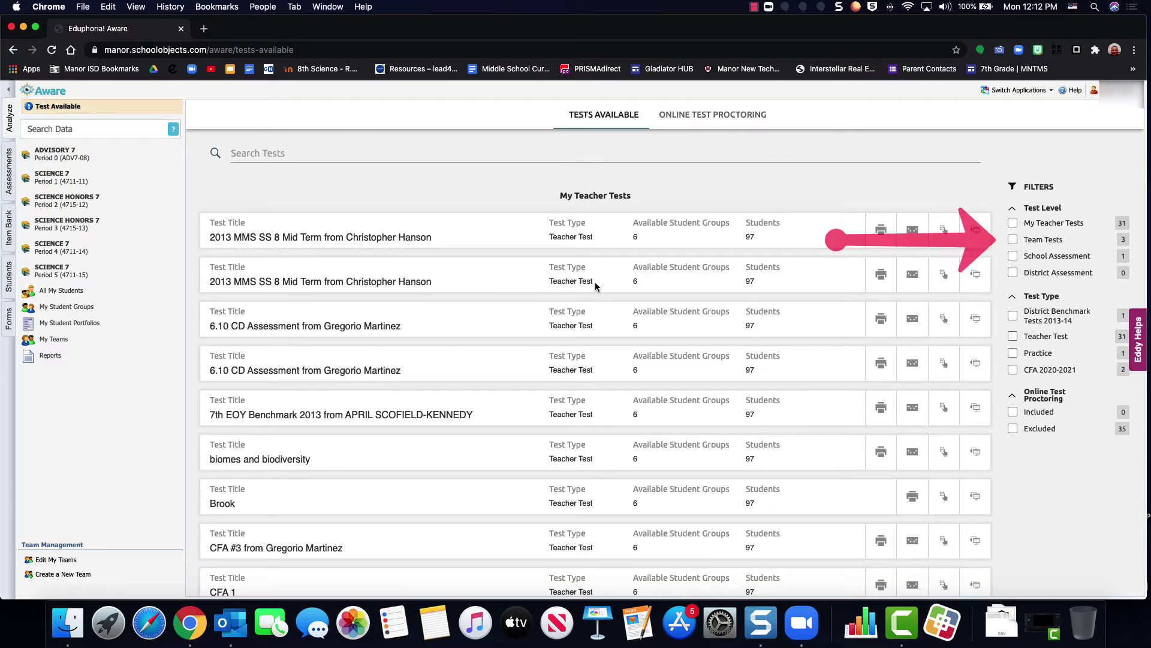
{"action": "left_click", "coordinate": [1012, 240]}
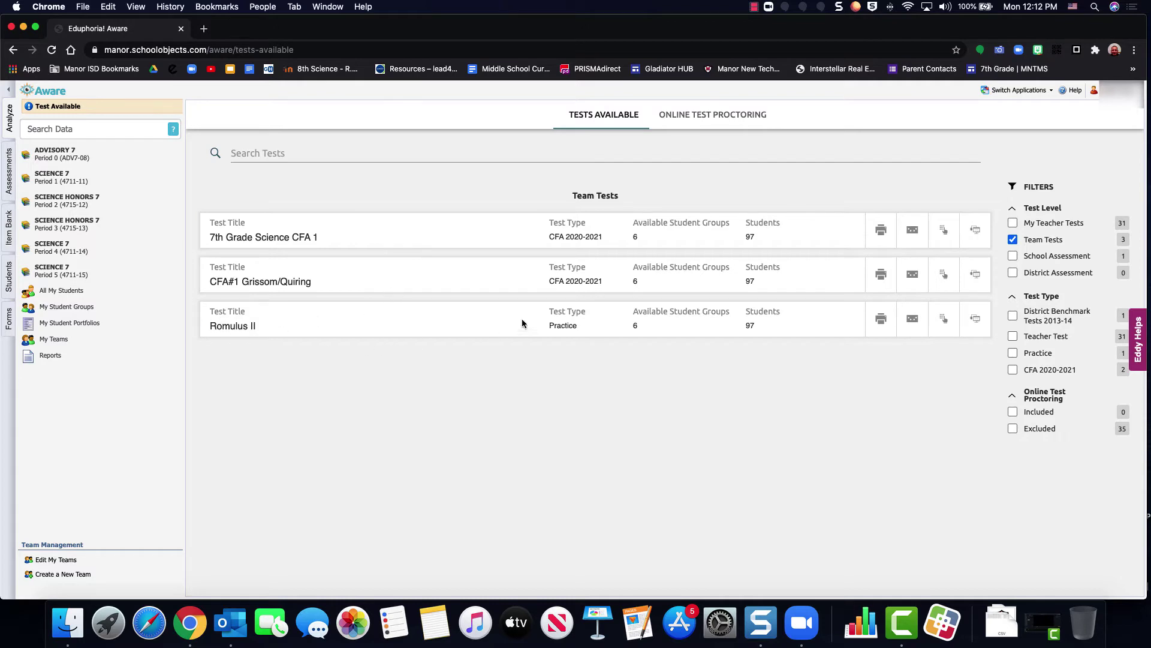
Step: Open online test proctoring for Romulus II and expand the SCIENCE 7 - Period 1 class
{"action": "left_click", "coordinate": [965, 326]}
{"action": "left_click", "coordinate": [705, 124]}
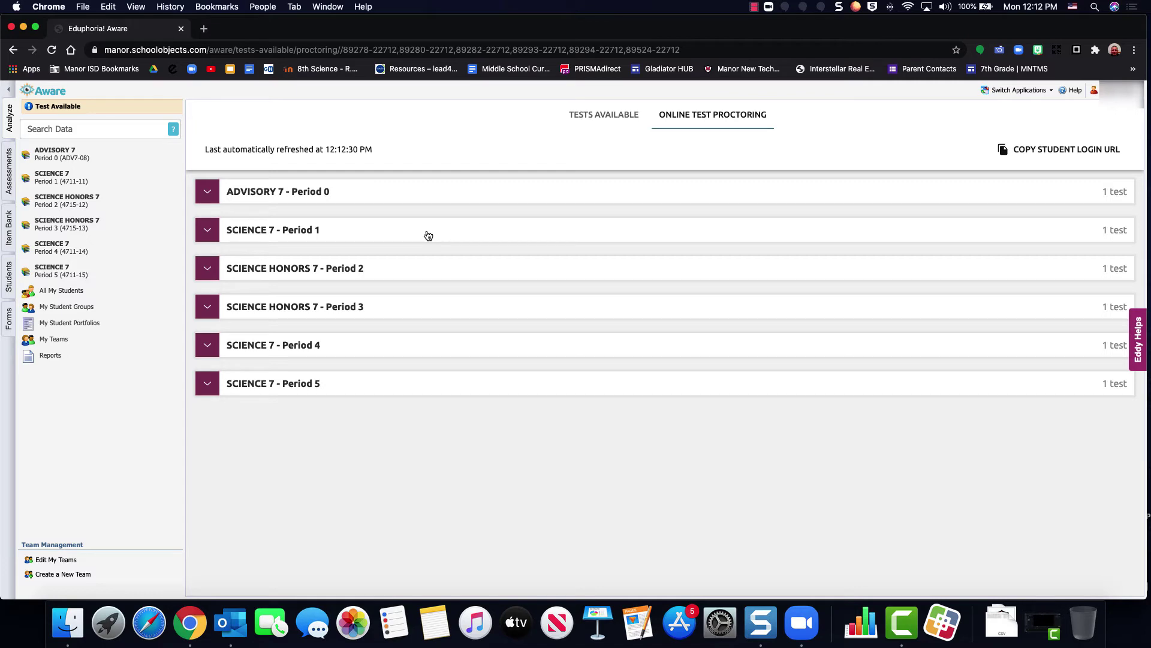
{"action": "left_click", "coordinate": [259, 234]}
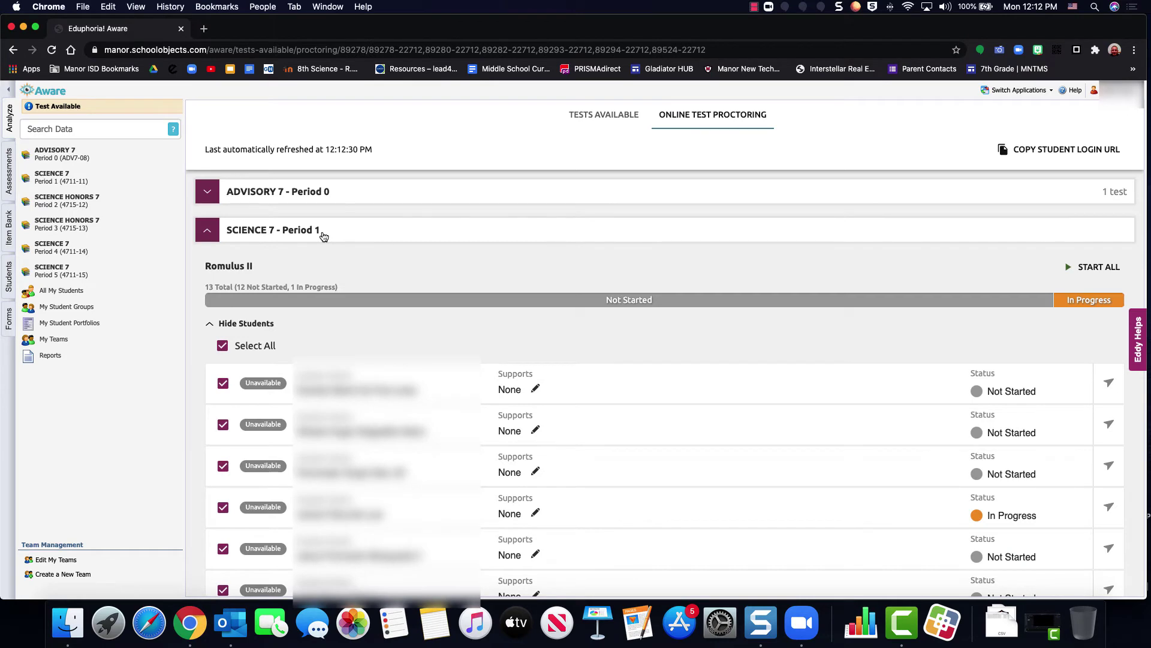
Step: Deselect all Period 1 students, select only the student whose test is in progress, and start the test for that selection
{"action": "scroll", "coordinate": [386, 282], "scroll_direction": "down", "scroll_amount": 1}
{"action": "left_click", "coordinate": [221, 324]}
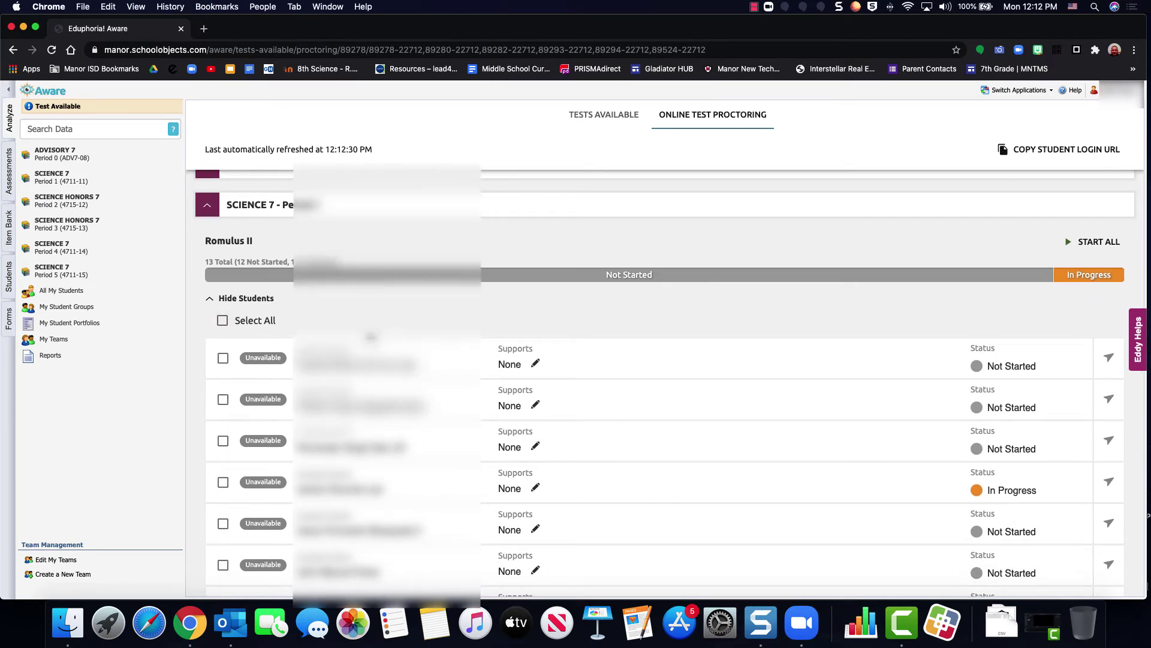
{"action": "scroll", "coordinate": [371, 337], "scroll_direction": "down", "scroll_amount": 5}
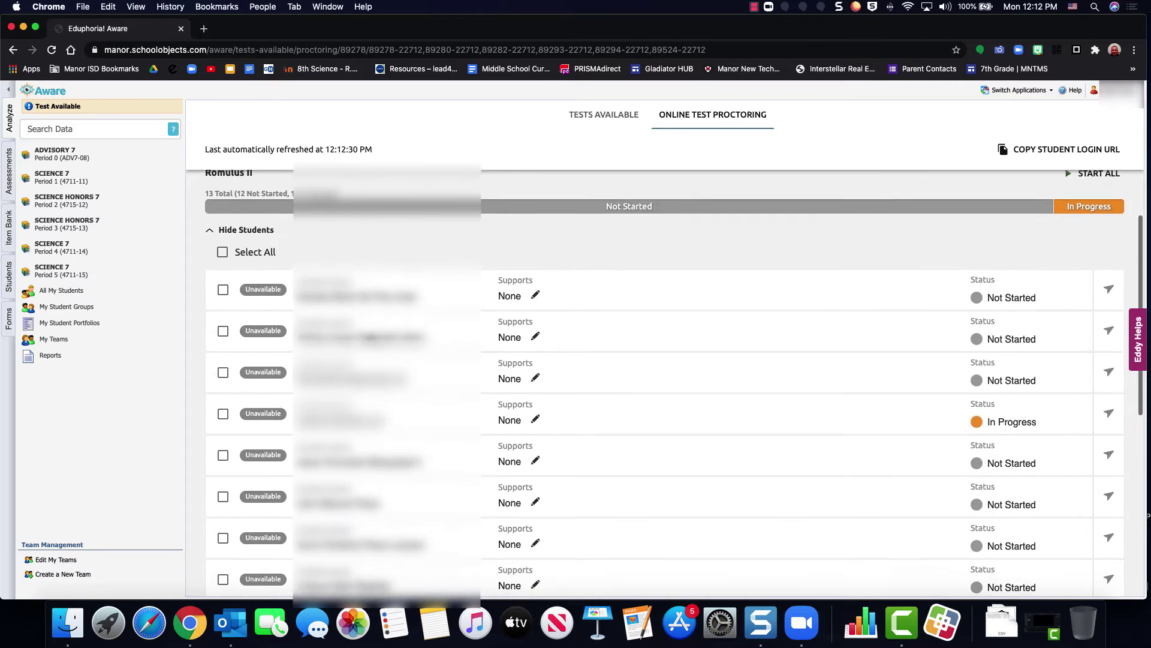
{"action": "scroll", "coordinate": [370, 337], "scroll_direction": "down", "scroll_amount": 6}
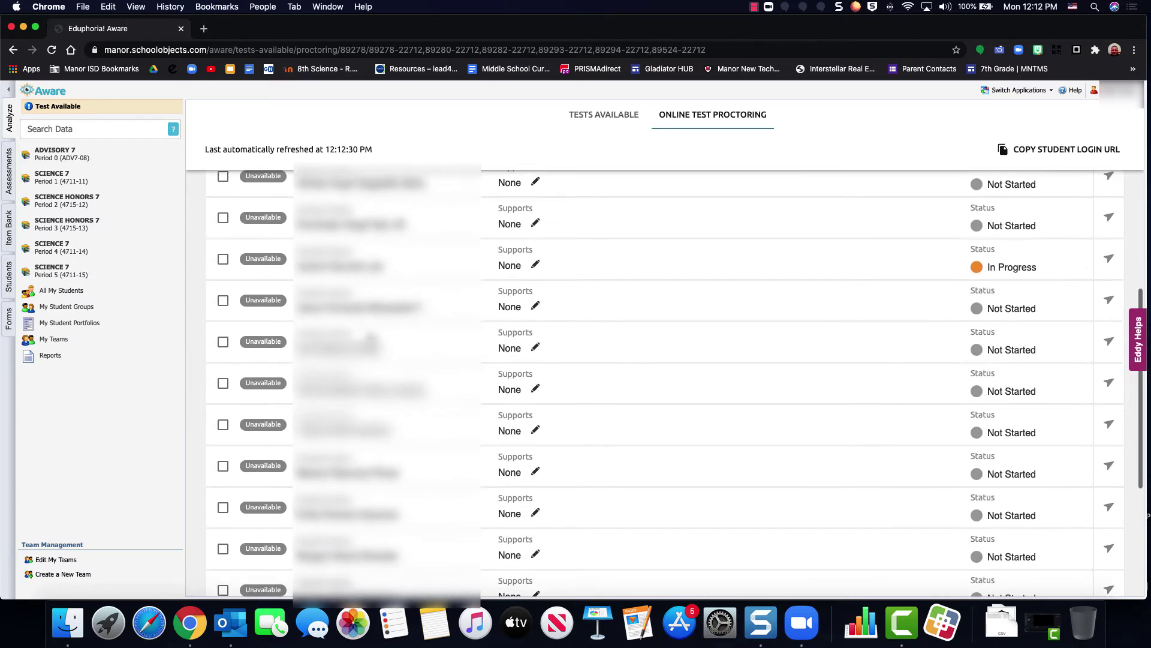
{"action": "scroll", "coordinate": [292, 355], "scroll_direction": "up", "scroll_amount": 4}
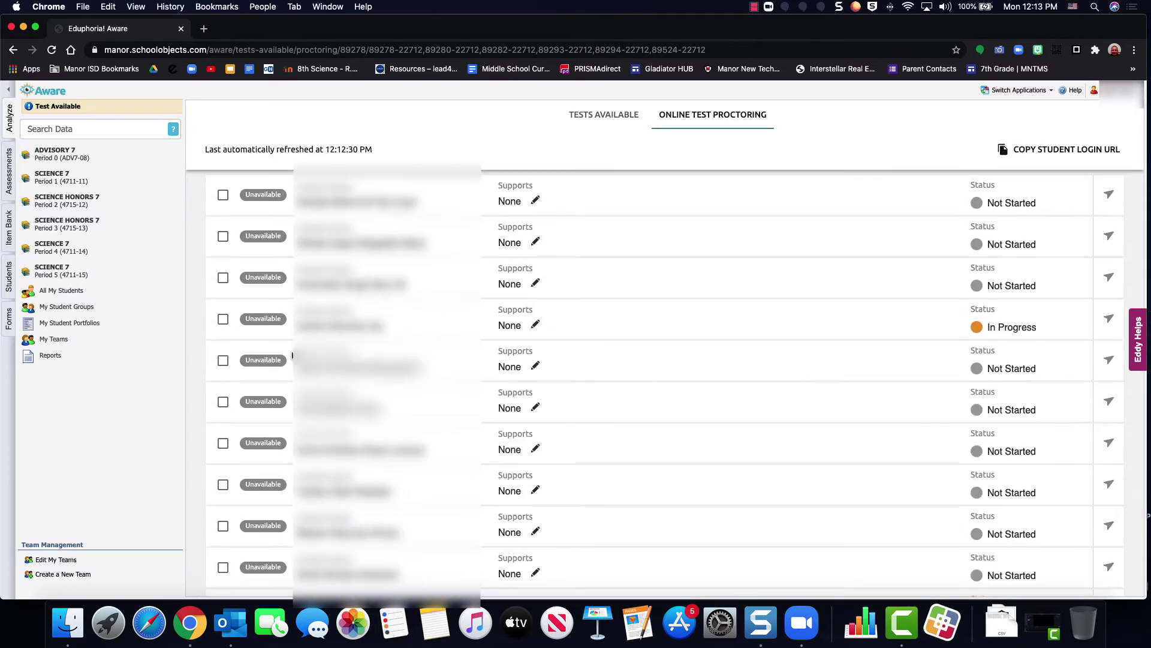
{"action": "left_click", "coordinate": [223, 324]}
{"action": "scroll", "coordinate": [363, 332], "scroll_direction": "up", "scroll_amount": 5}
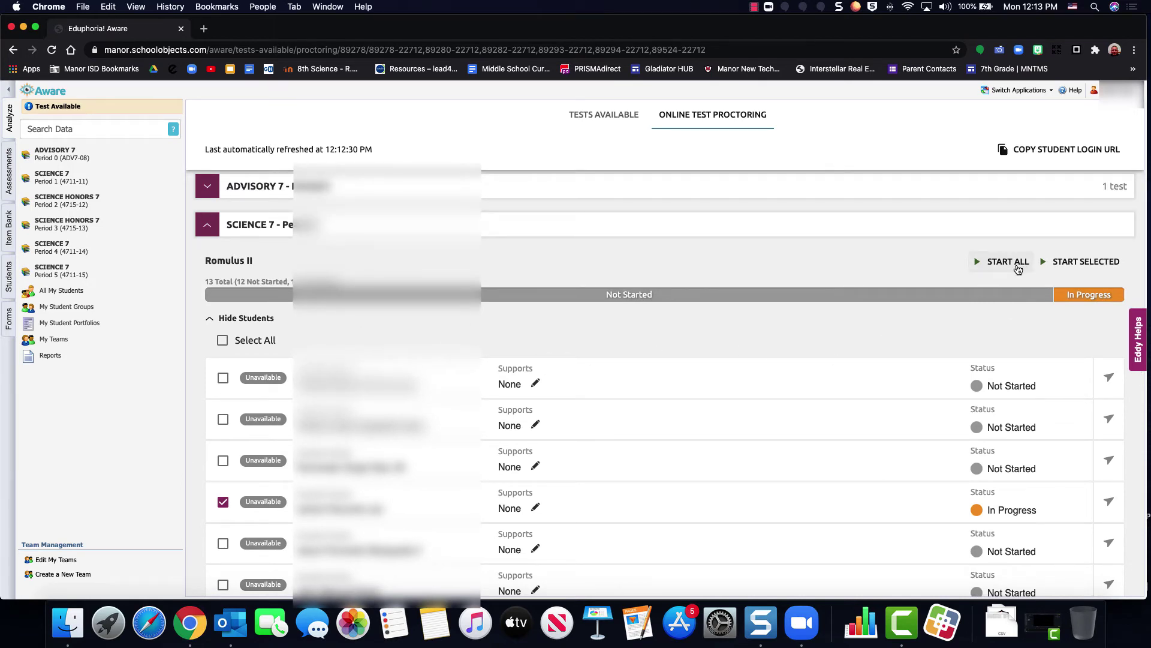
{"action": "left_click", "coordinate": [1073, 267]}
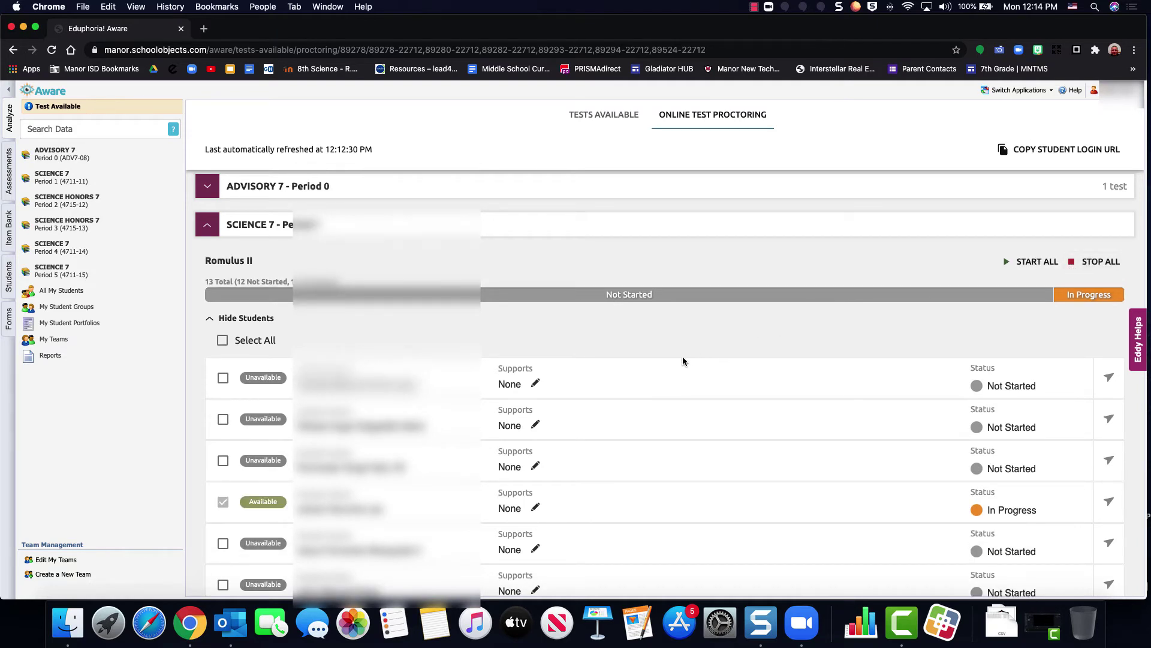
Step: Open a new incognito window and go to the student testing site at tinyurl.com/ottm1617
{"action": "scroll", "coordinate": [683, 361], "scroll_direction": "down", "scroll_amount": 2}
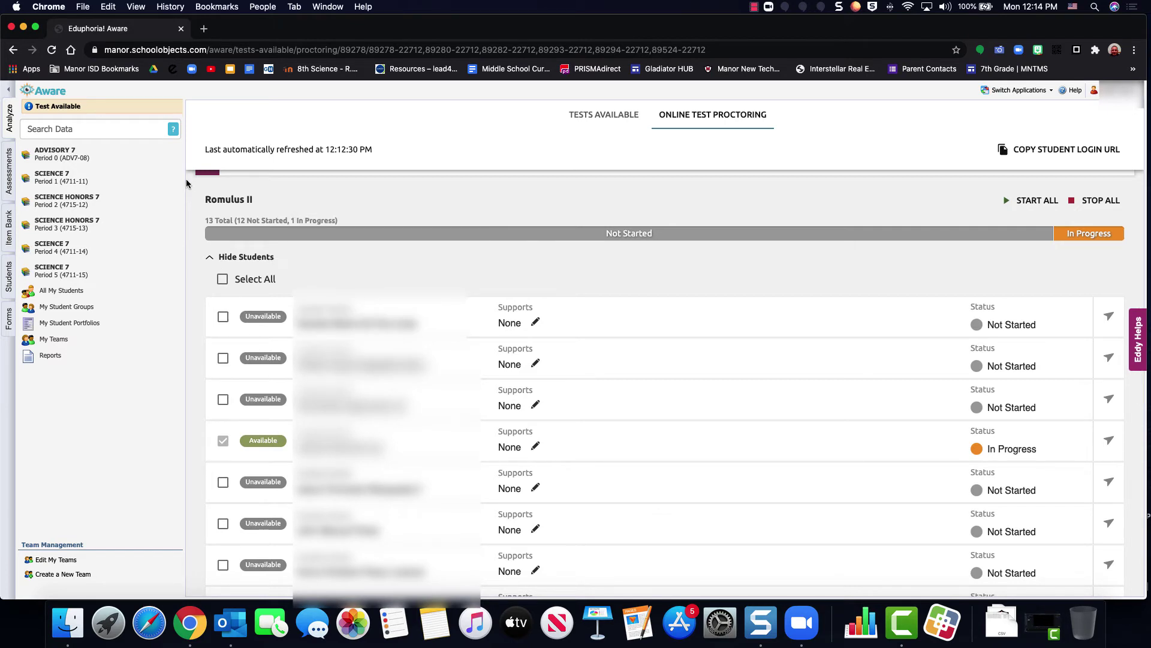
{"action": "left_click", "coordinate": [81, 6]}
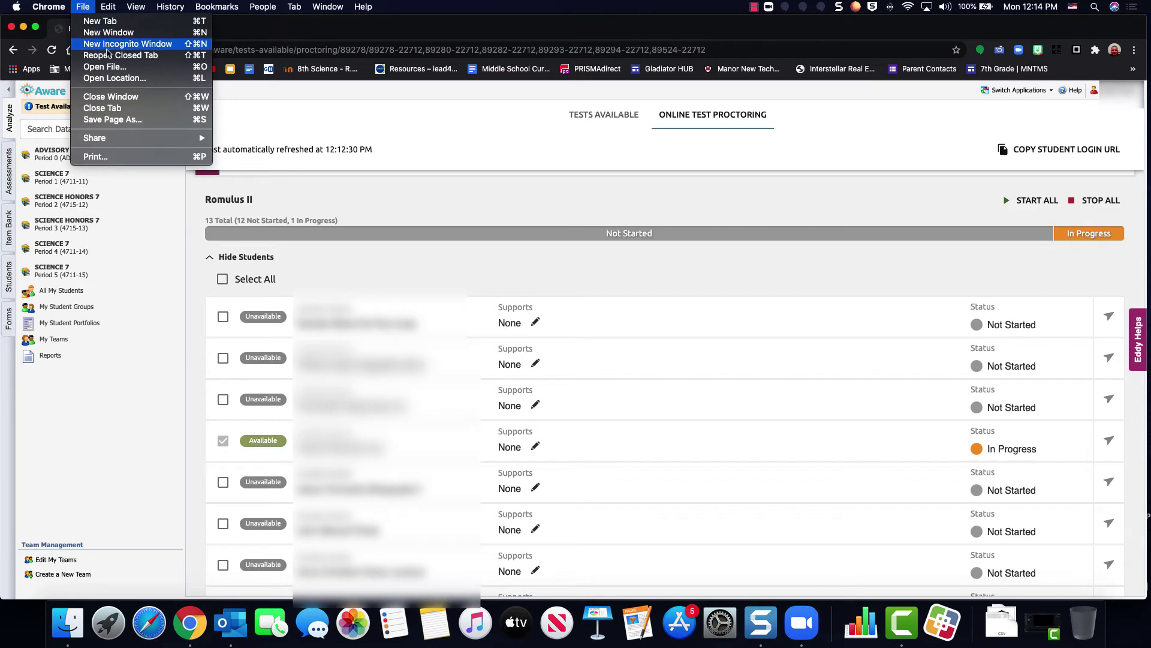
{"action": "left_click", "coordinate": [128, 43]}
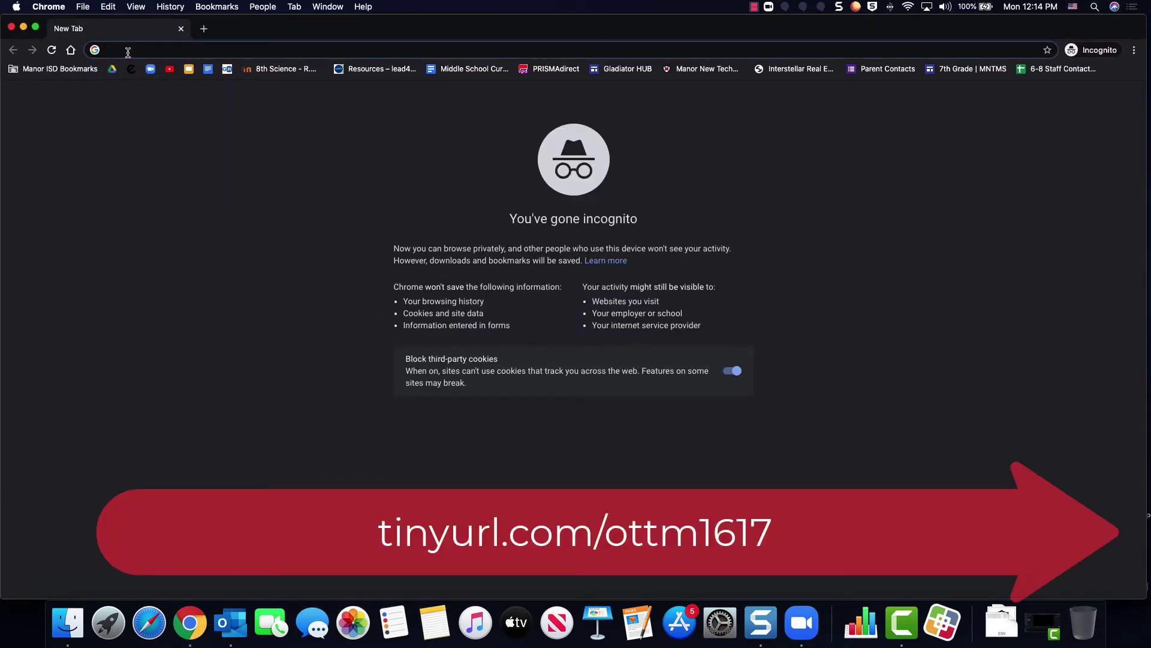
{"action": "left_click", "coordinate": [128, 51]}
{"action": "type", "text": "tin"}
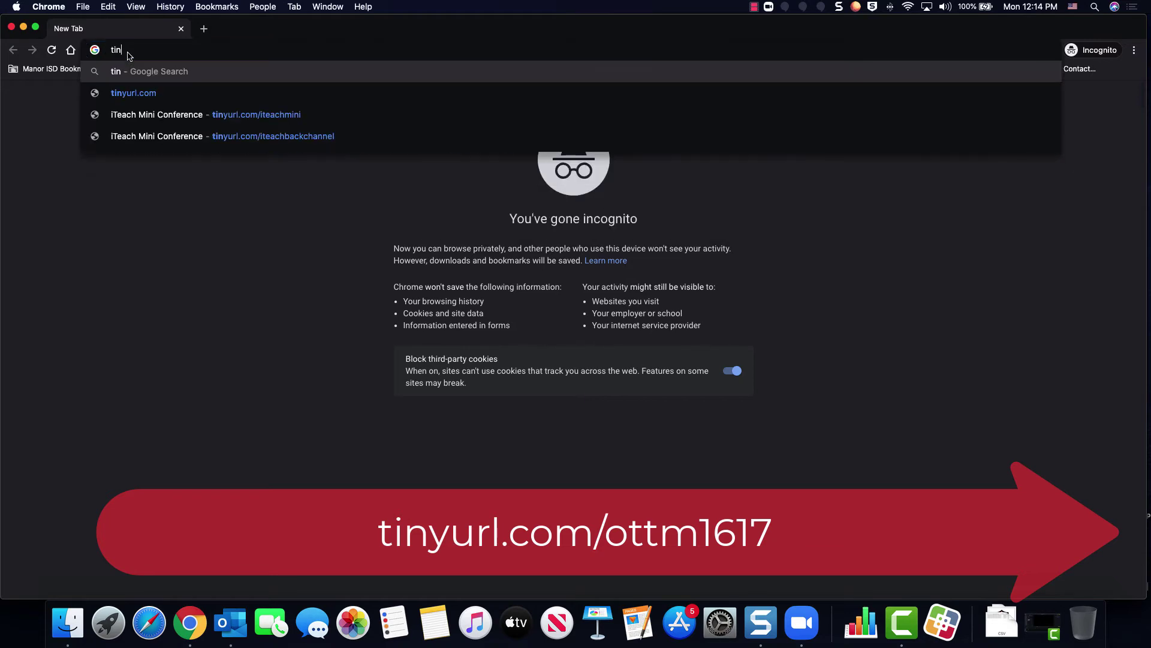
{"action": "type", "text": "yurl."}
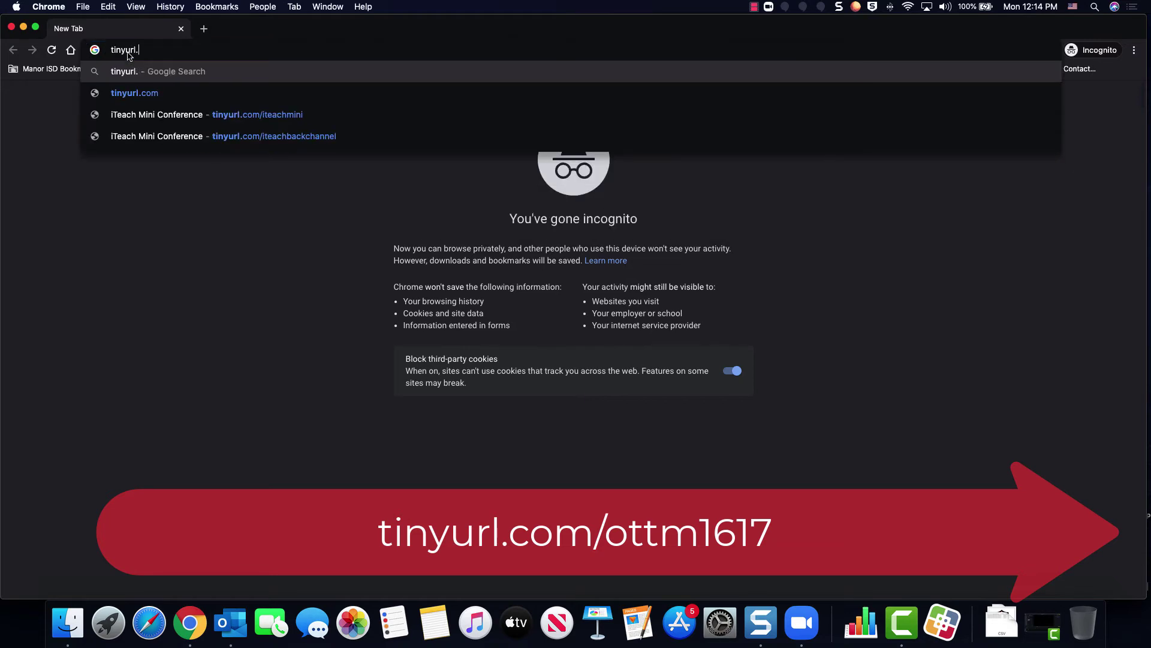
{"action": "type", "text": "com/"}
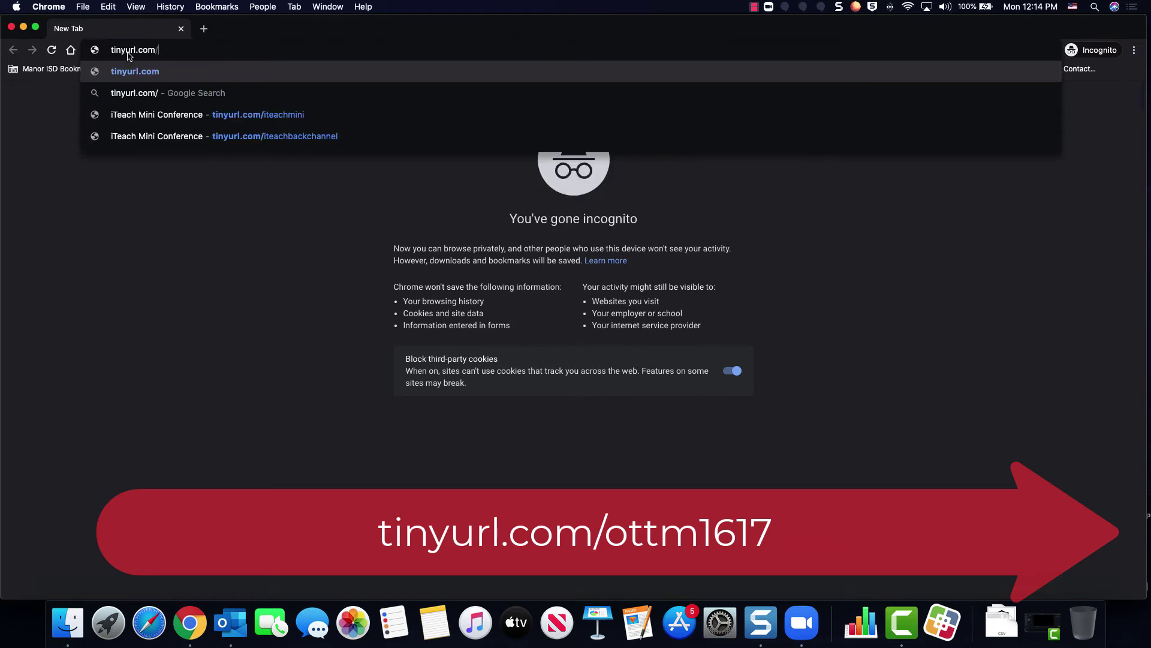
{"action": "type", "text": "ottm"}
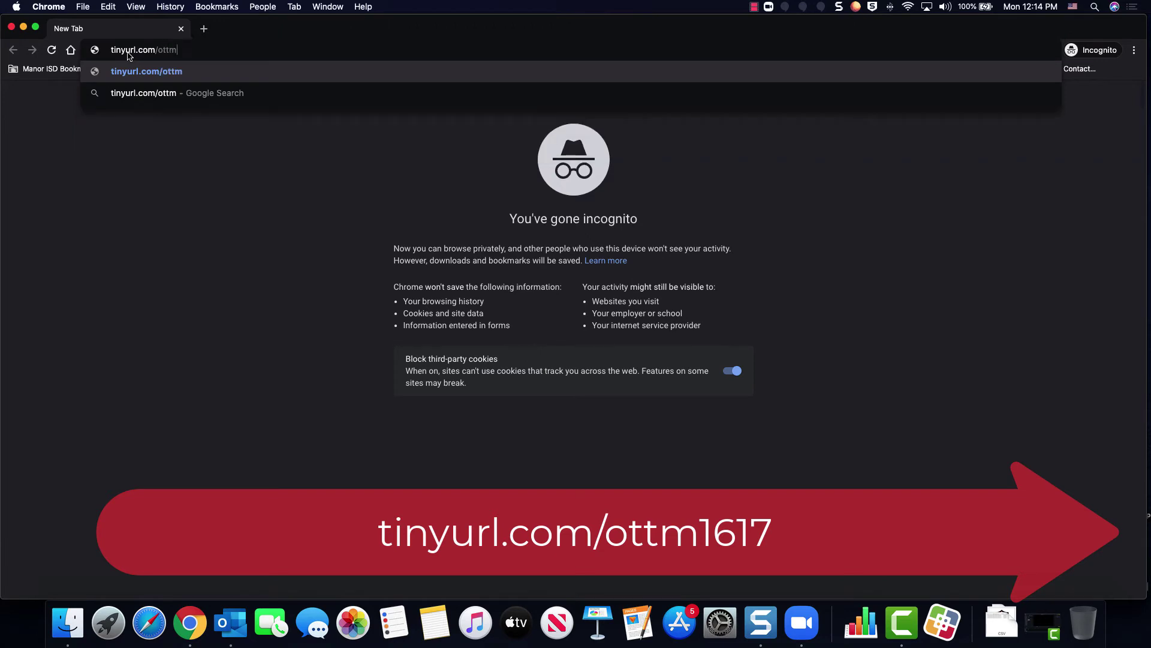
{"action": "type", "text": "1617"}
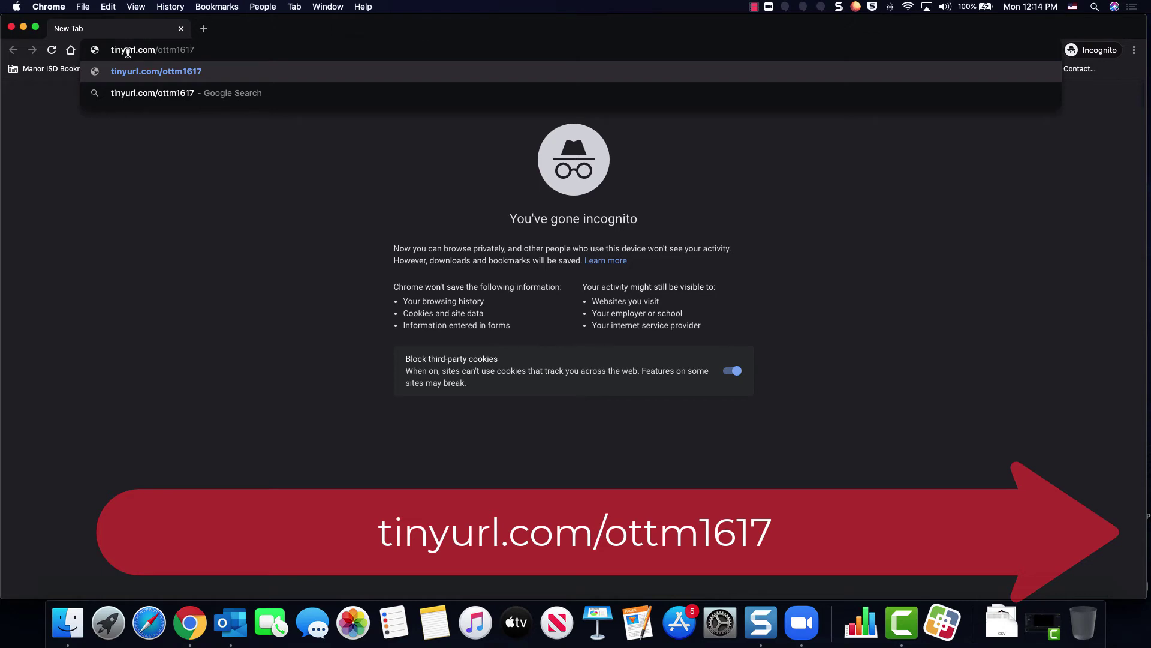
{"action": "key", "text": "Return"}
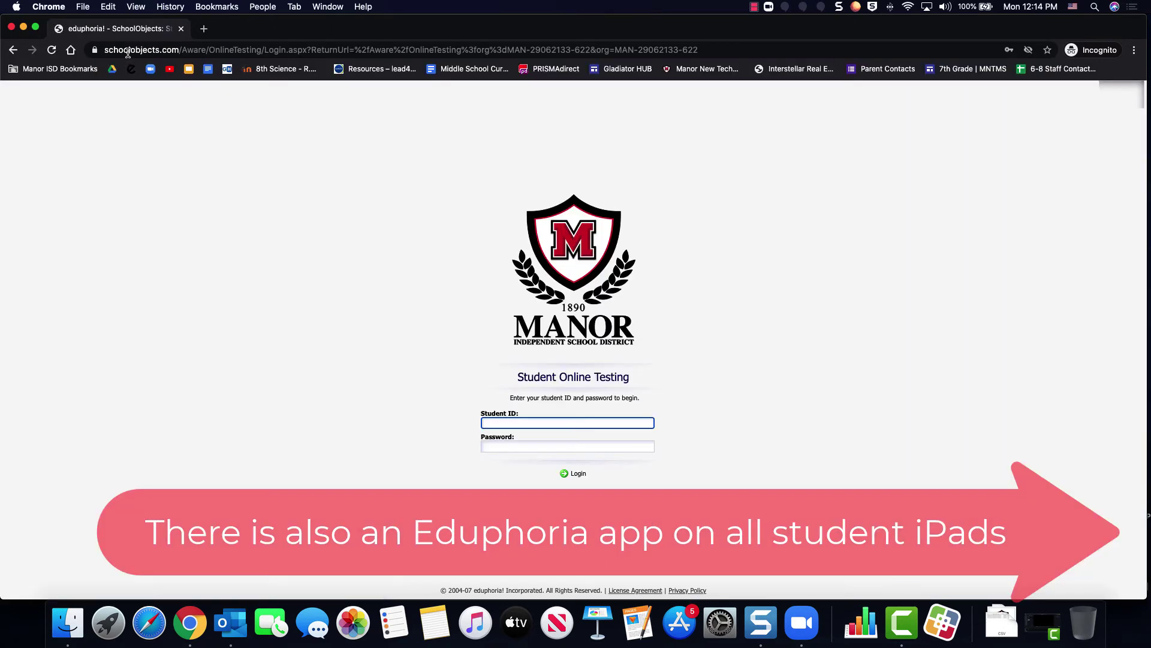
Step: Enter the student's ID and password on the Student Online Testing page and log in
{"action": "left_click", "coordinate": [487, 416]}
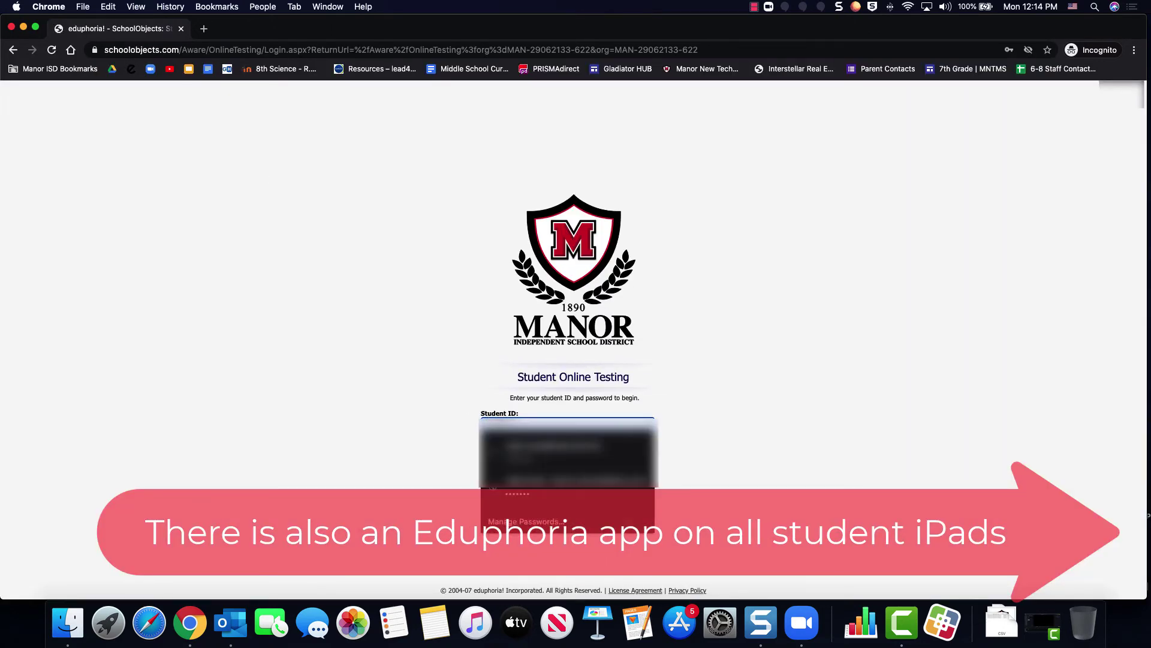
{"action": "left_click", "coordinate": [442, 432]}
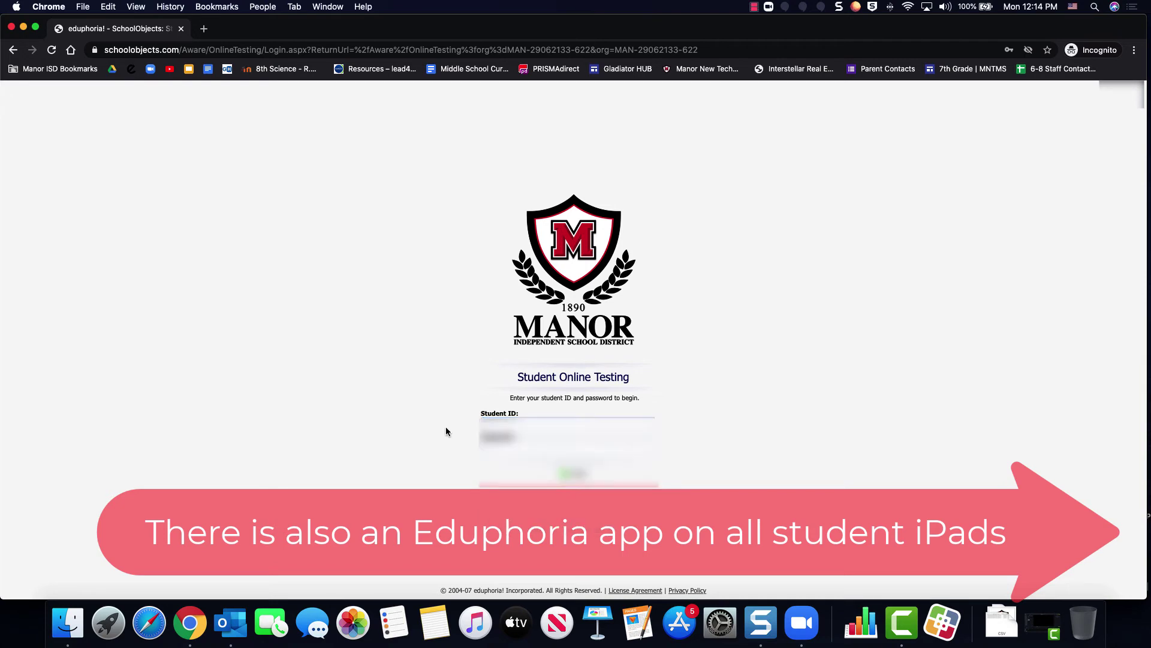
{"action": "left_click", "coordinate": [489, 418]}
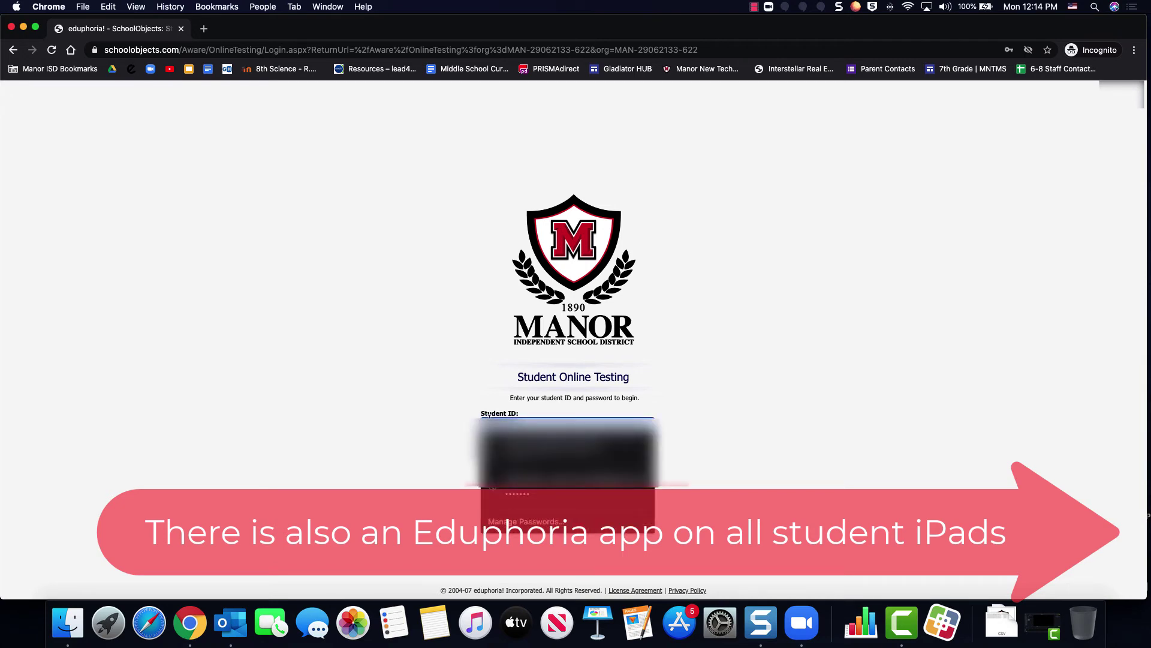
{"action": "type", "text": "1"}
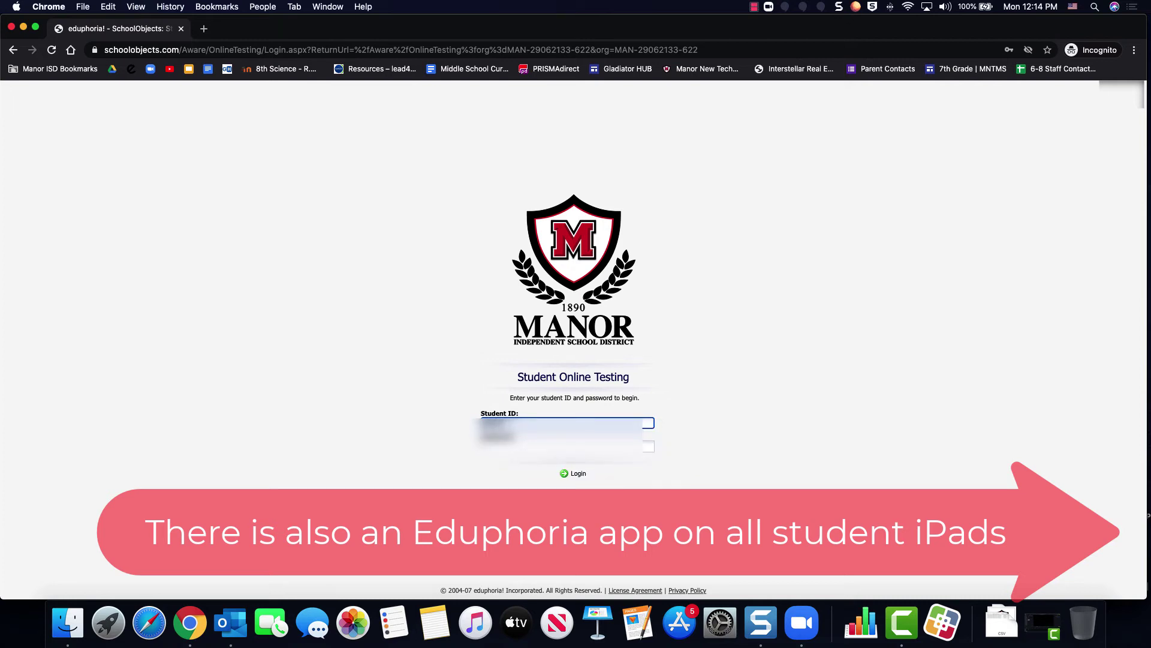
{"action": "key", "text": "Tab"}
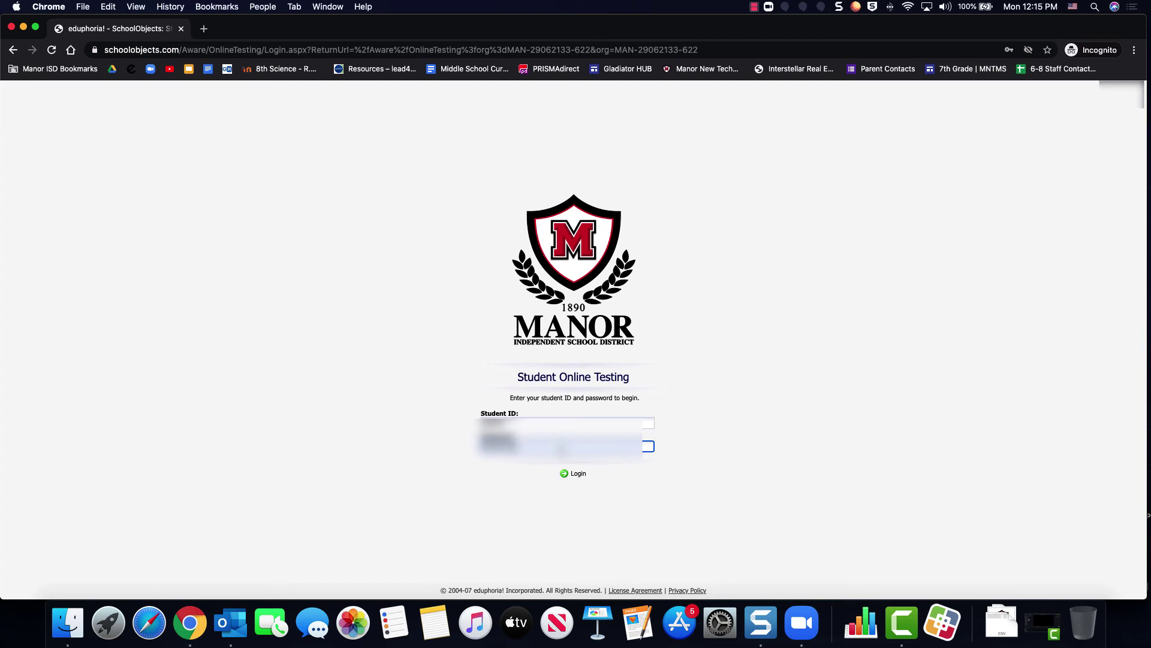
{"action": "left_click", "coordinate": [578, 477]}
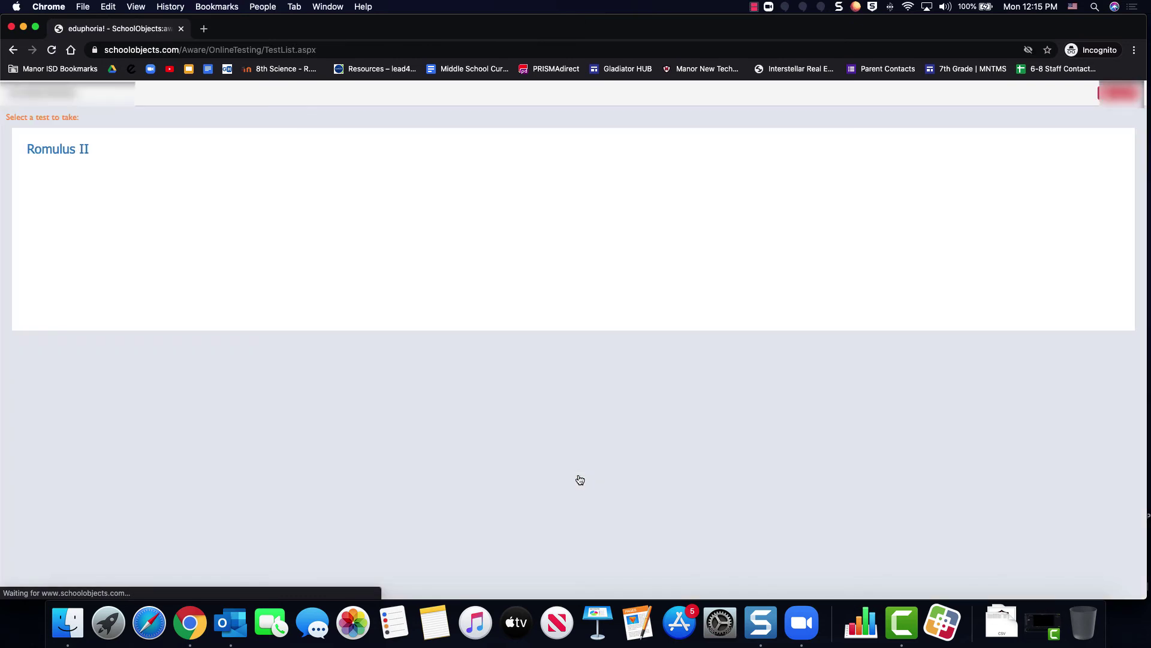
Step: Open the Romulus II test, look through questions 1 to 3, and exit the test without answering
{"action": "left_click", "coordinate": [57, 157]}
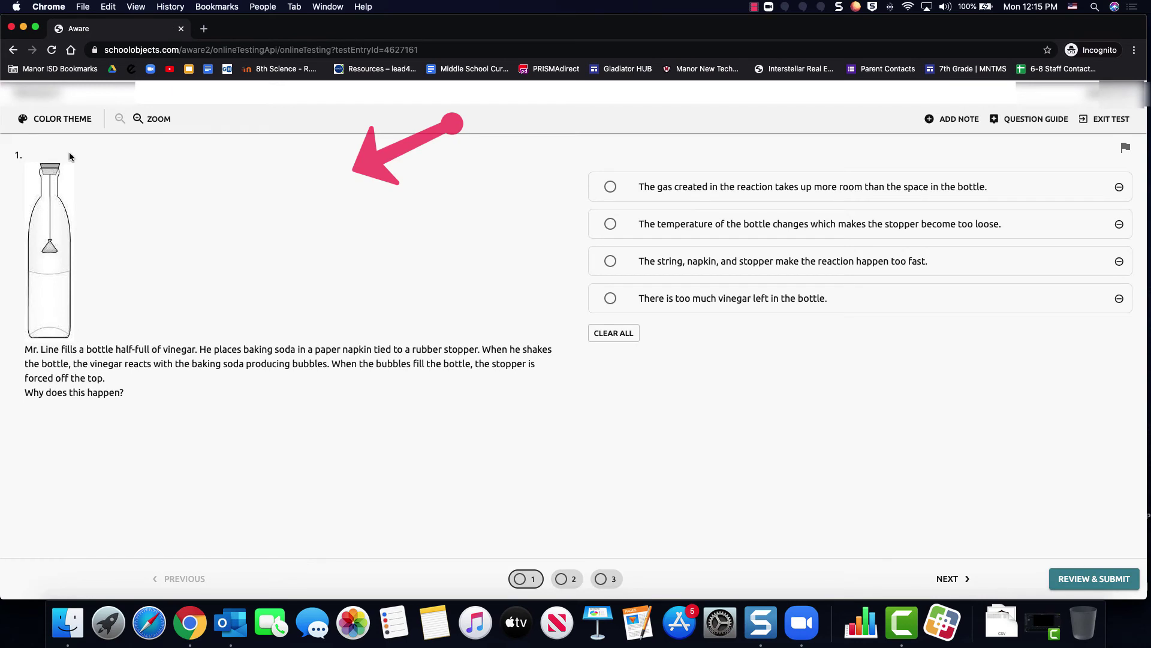
{"action": "left_click", "coordinate": [563, 585]}
{"action": "left_click", "coordinate": [605, 579]}
{"action": "left_click", "coordinate": [527, 579]}
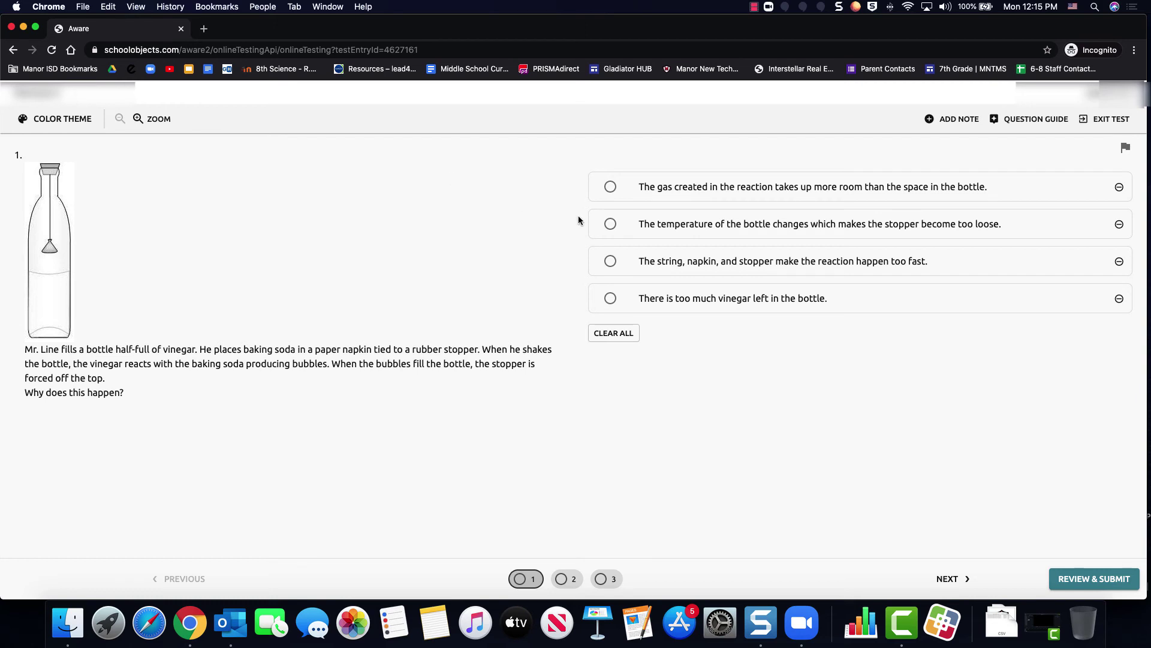
{"action": "left_click", "coordinate": [1110, 119]}
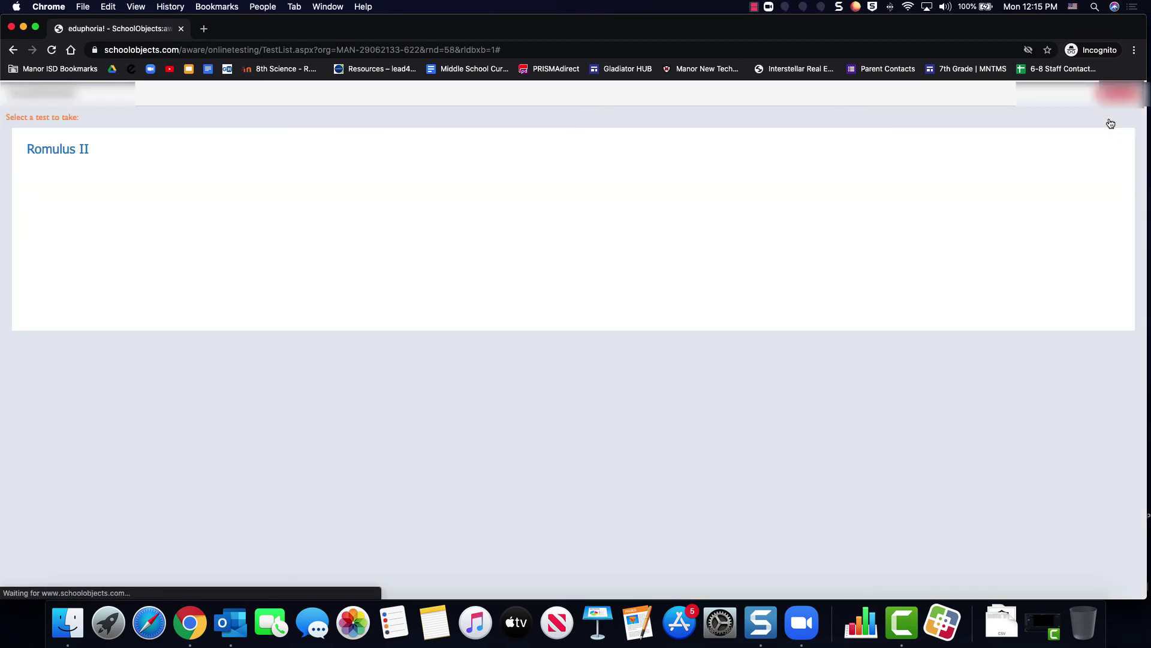
Step: Close the incognito student window, stop the Romulus II test for SCIENCE 7 - Period 1, and collapse that class
{"action": "left_click", "coordinate": [12, 28]}
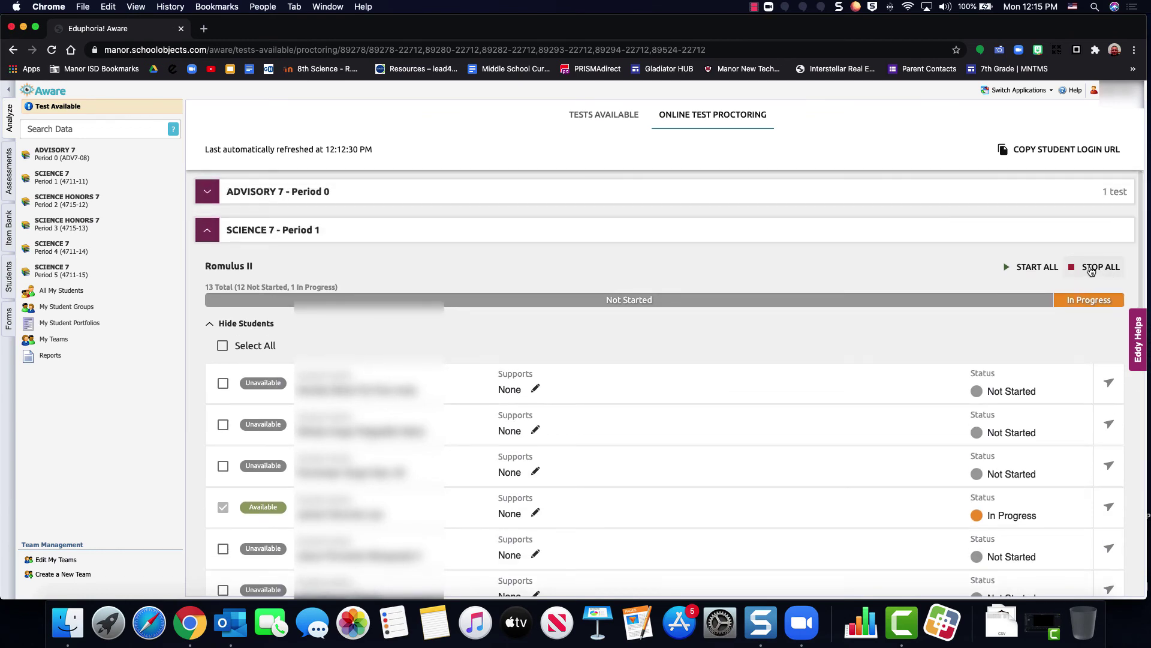
{"action": "left_click", "coordinate": [1092, 268]}
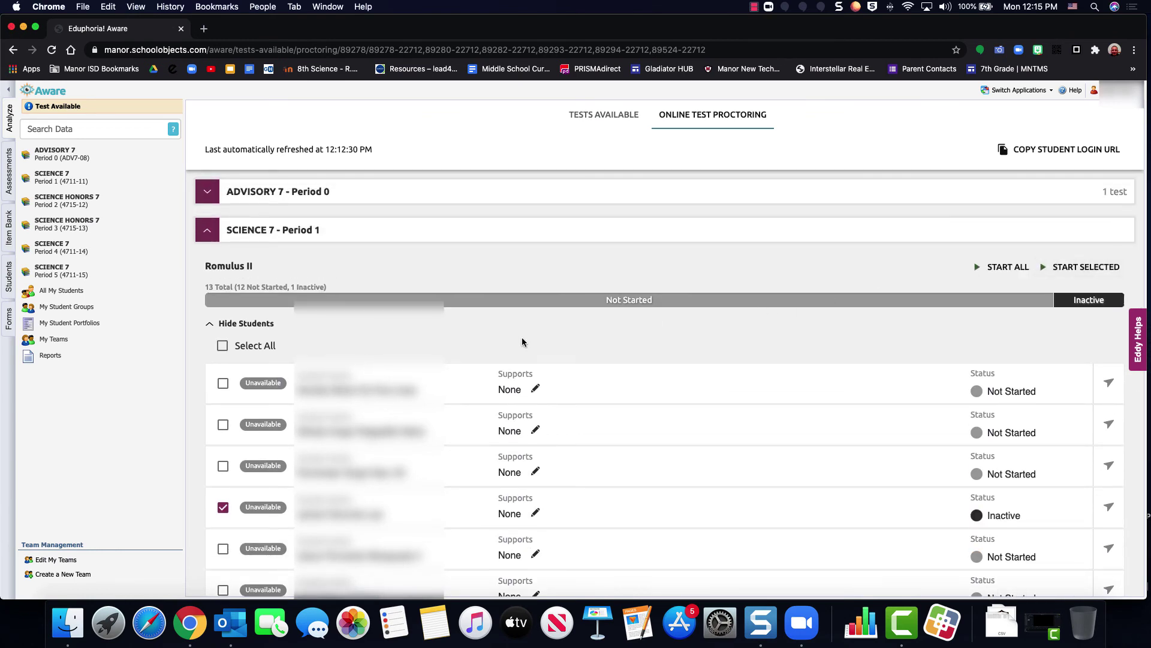
{"action": "left_click", "coordinate": [207, 230]}
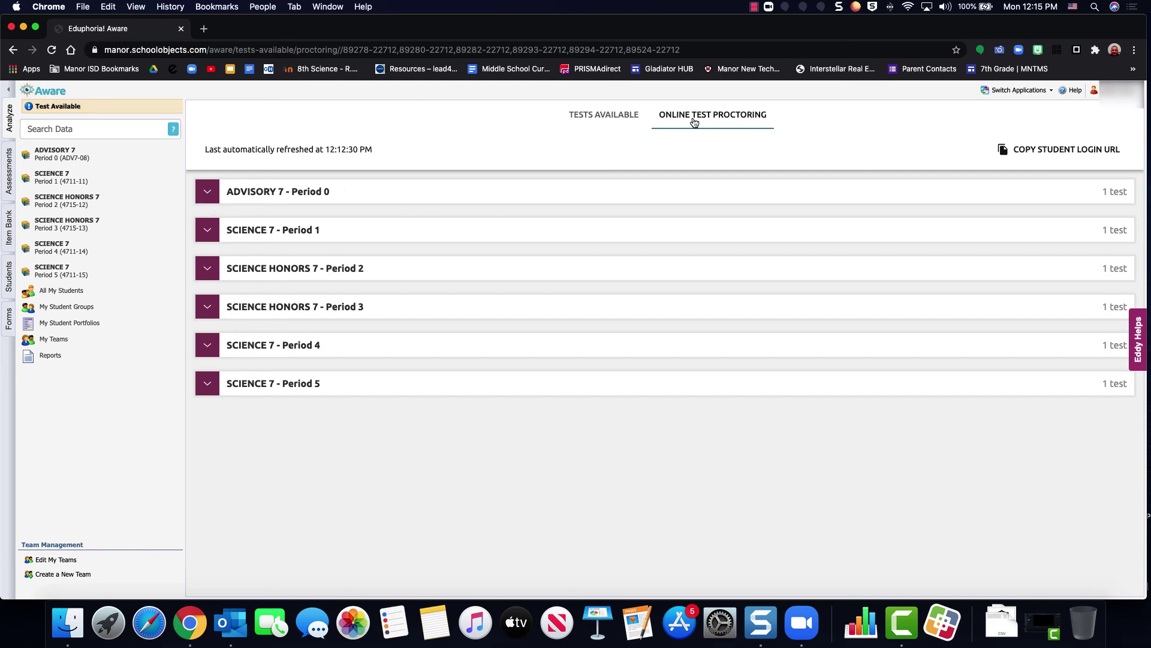
Step: Reopen online test proctoring and start Romulus II for all students in SCIENCE 7 - Period 1
{"action": "left_click", "coordinate": [619, 120]}
{"action": "left_click", "coordinate": [682, 118]}
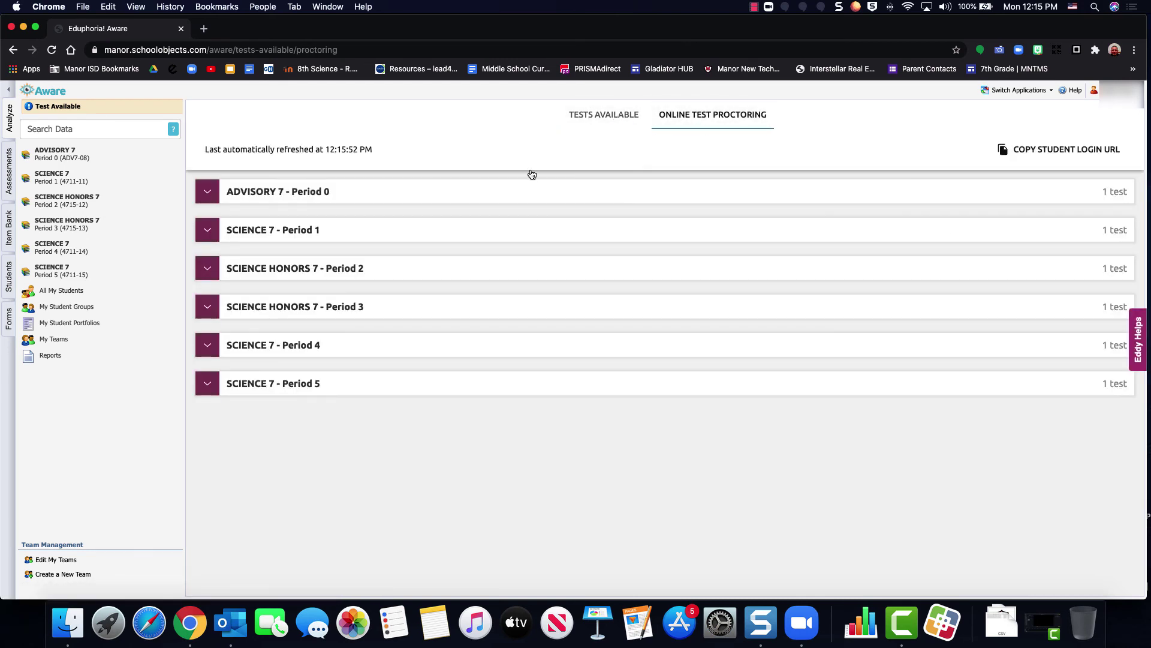
{"action": "left_click", "coordinate": [204, 228]}
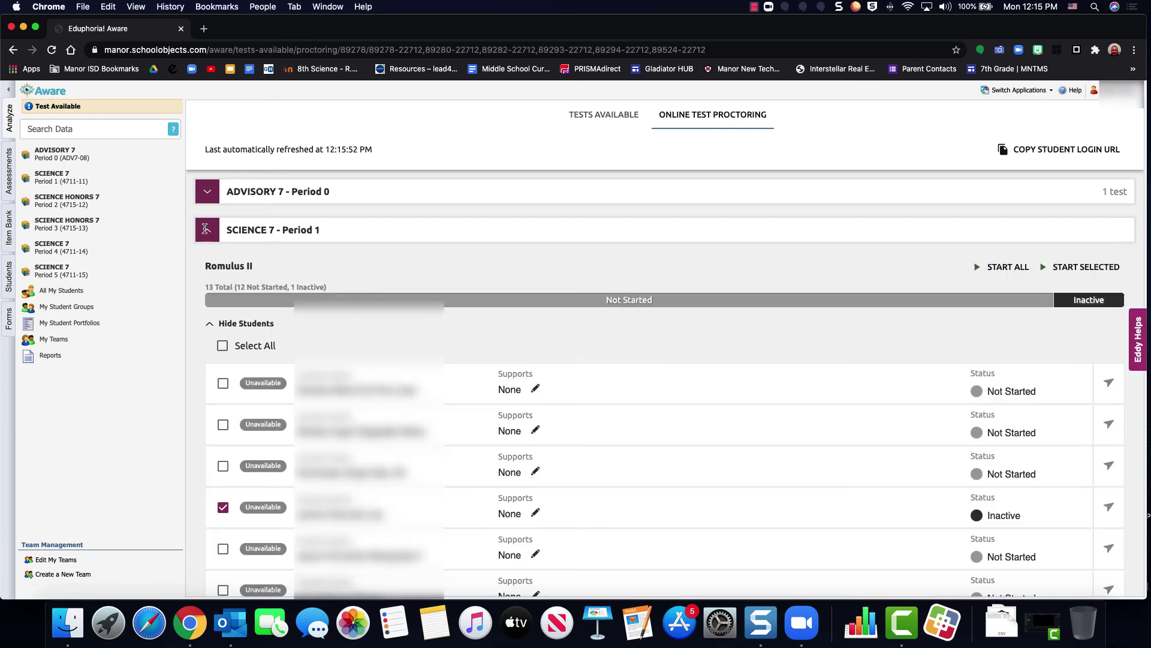
{"action": "left_click", "coordinate": [223, 346]}
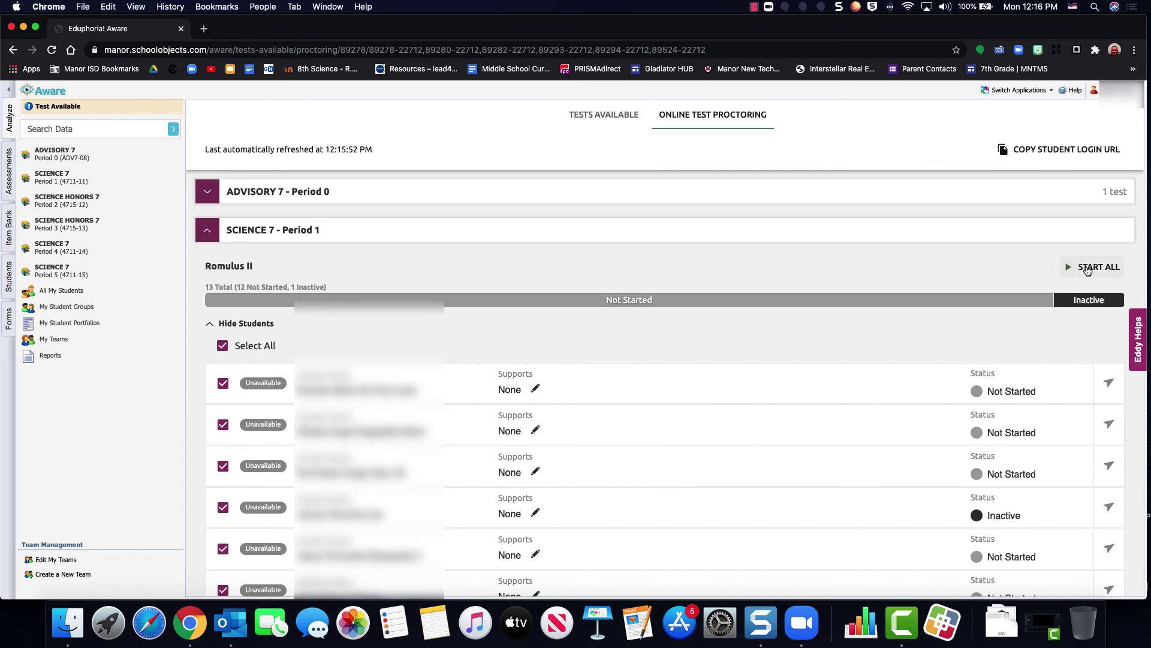
{"action": "left_click", "coordinate": [1088, 270]}
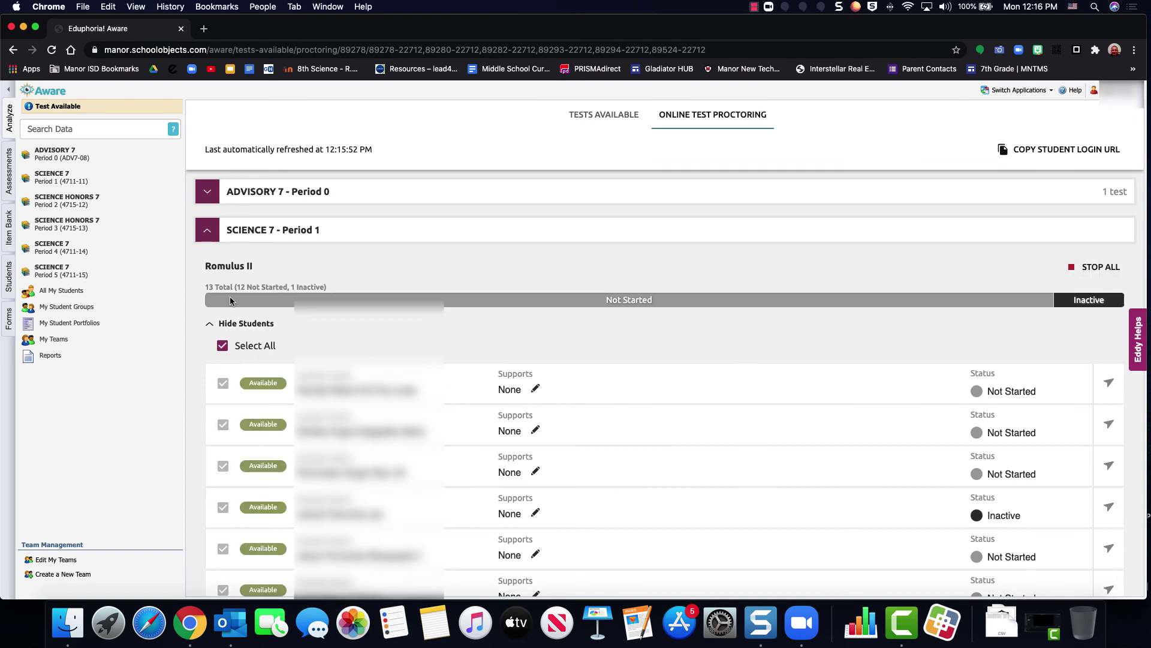
{"action": "left_click", "coordinate": [208, 231]}
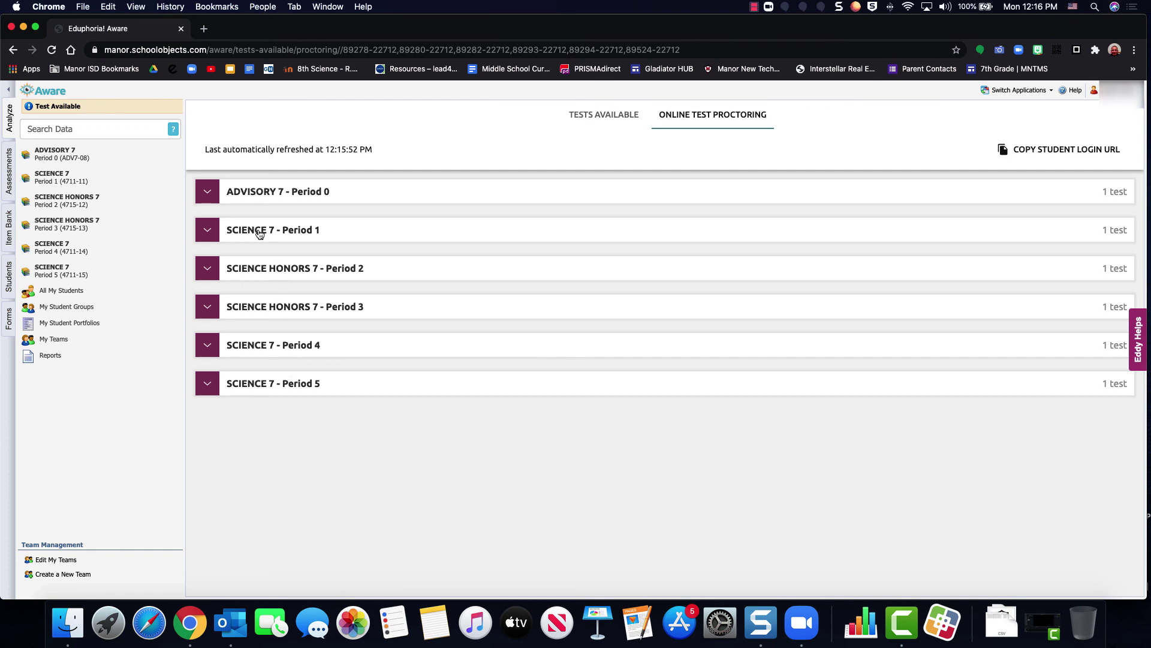
Step: Expand SCIENCE HONORS 7 - Period 2, select all its students, and start Romulus II for all of them
{"action": "left_click", "coordinate": [207, 269]}
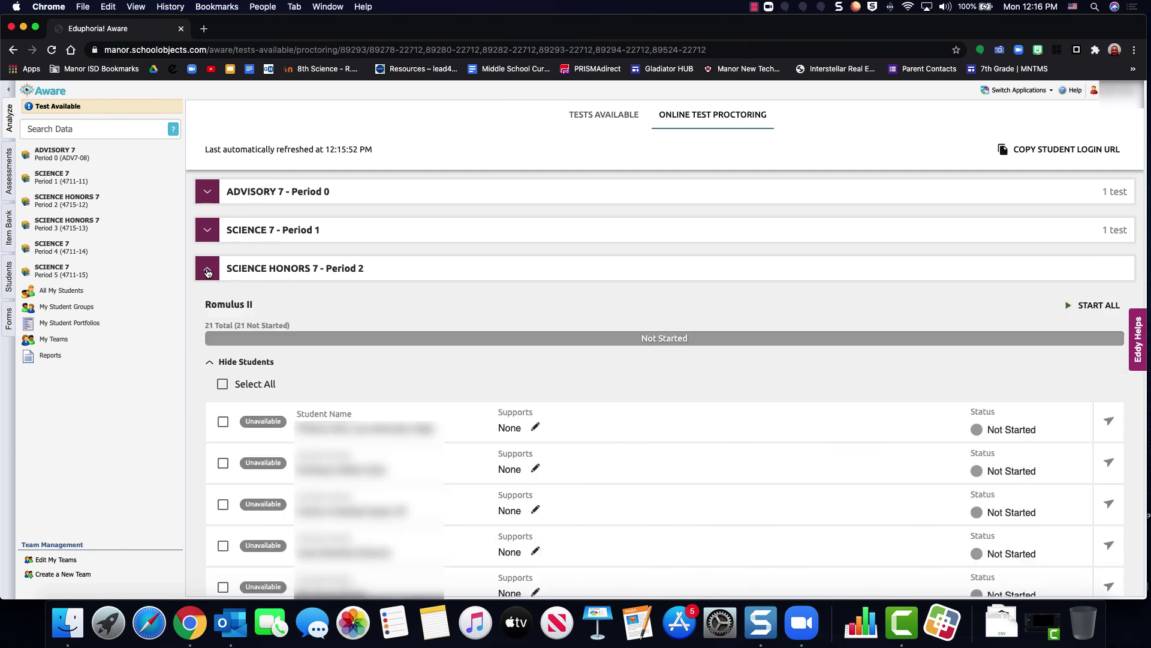
{"action": "left_click", "coordinate": [222, 384]}
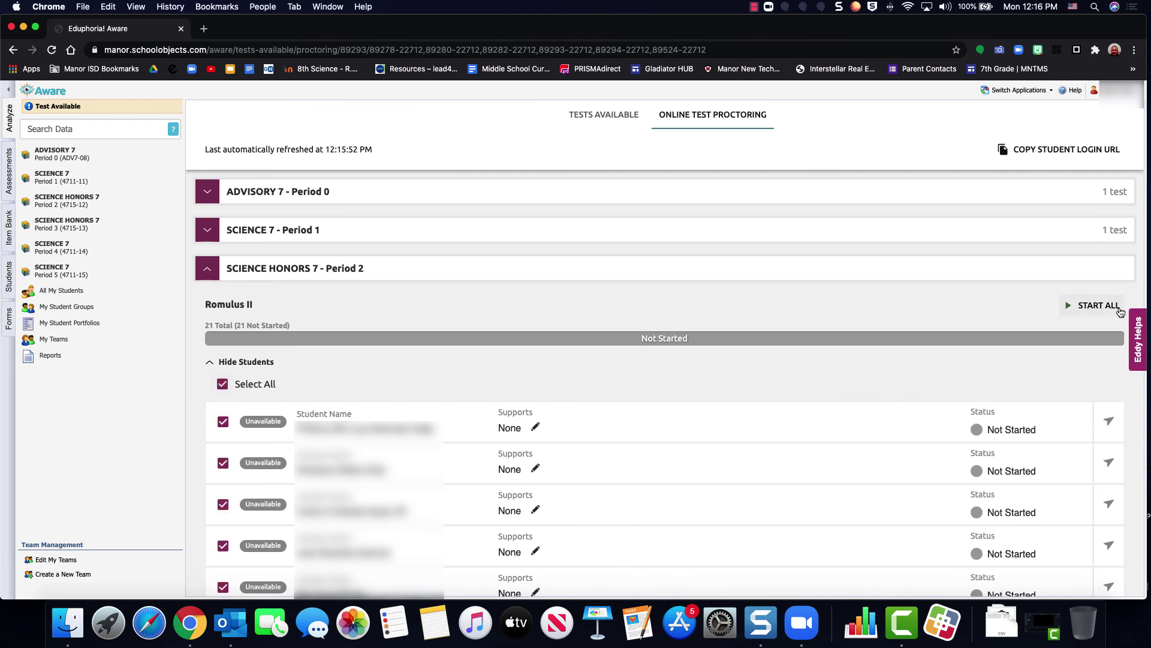
{"action": "left_click", "coordinate": [1096, 306]}
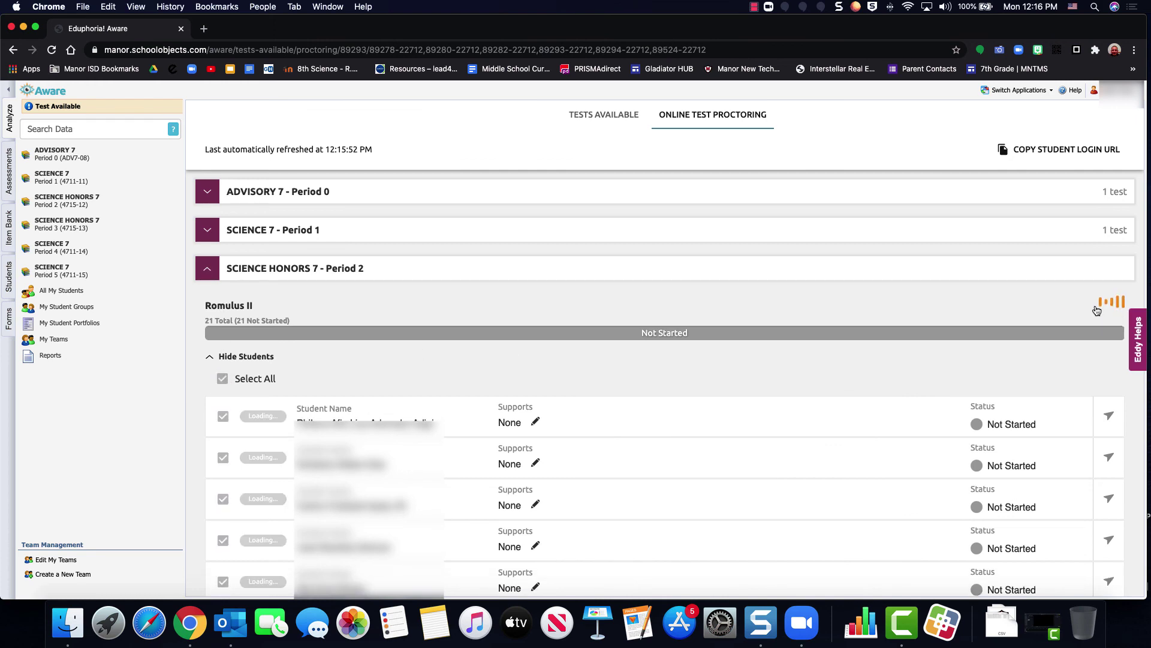